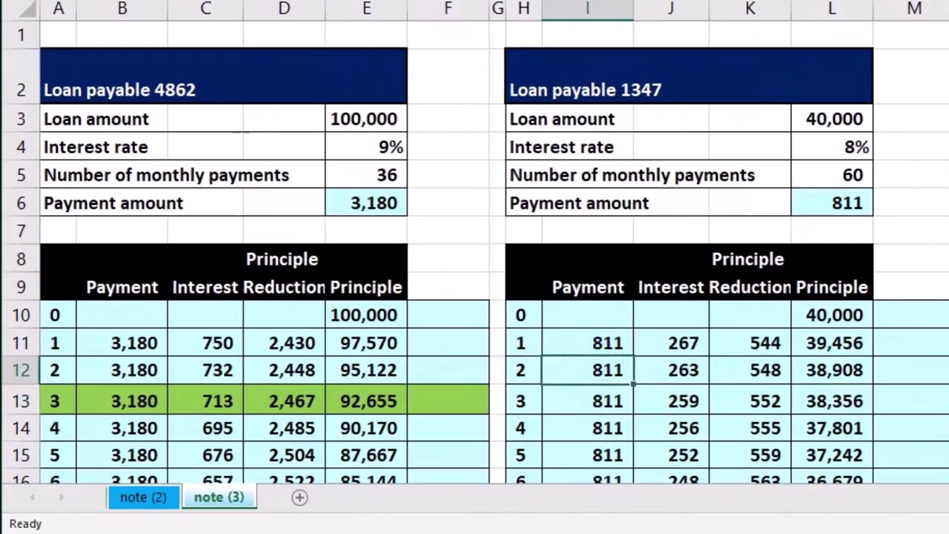
Step: Review the Loan Payable balance in the trial balance and the blank current and long-term note payable cells on the balance sheet
scroll(475, 259, right, 5)
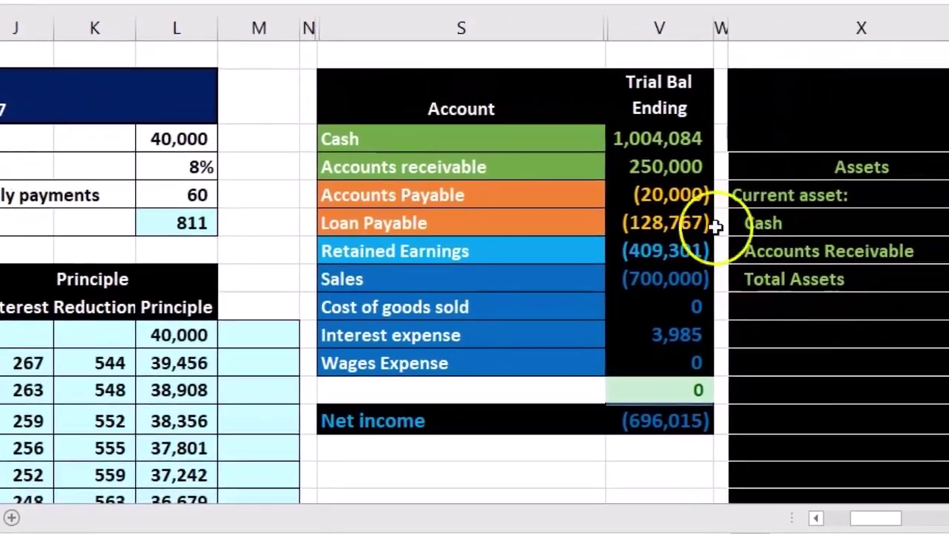
click(862, 179)
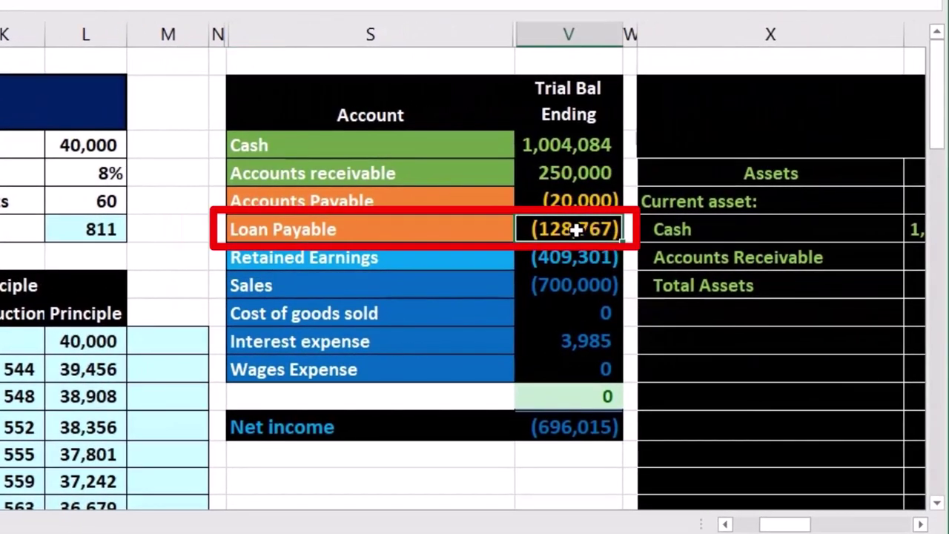
click(919, 524)
drag(922, 524, 921, 524)
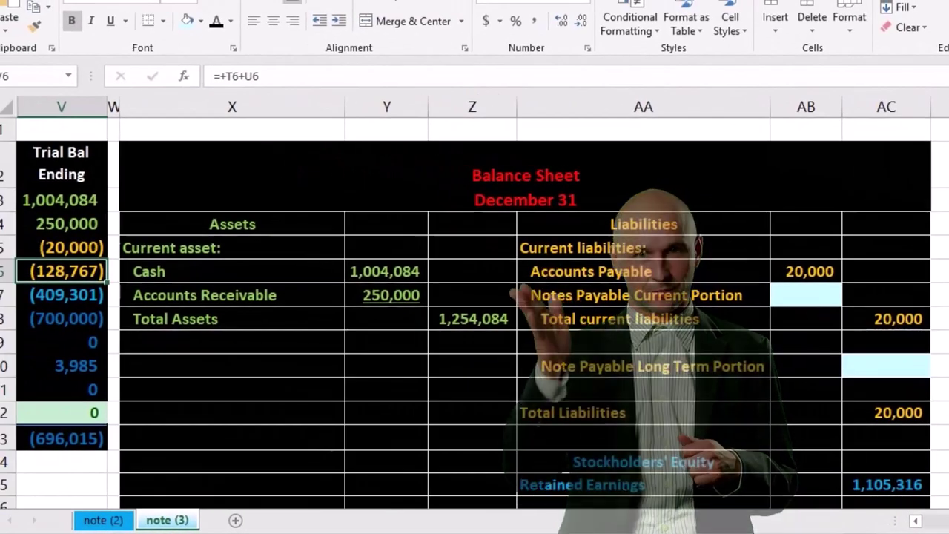
click(828, 300)
click(876, 361)
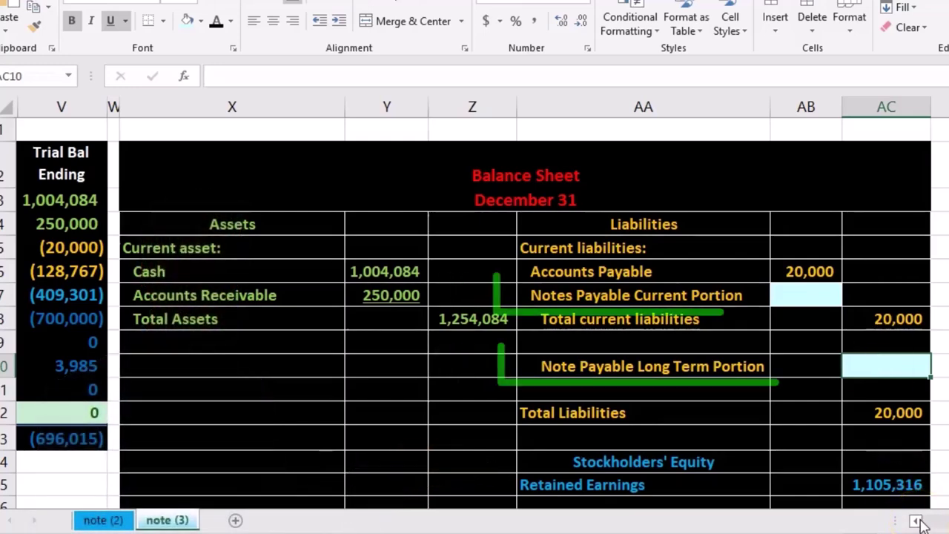
click(826, 306)
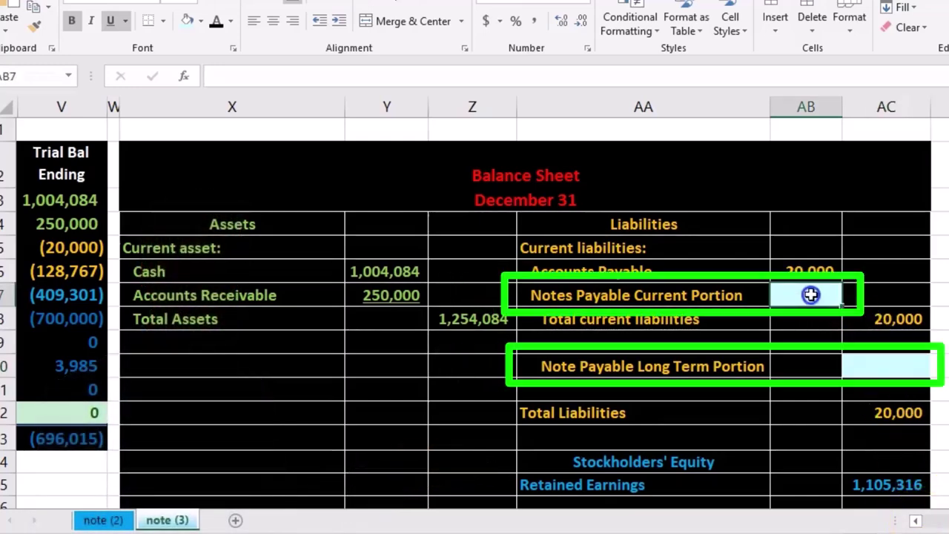
click(862, 363)
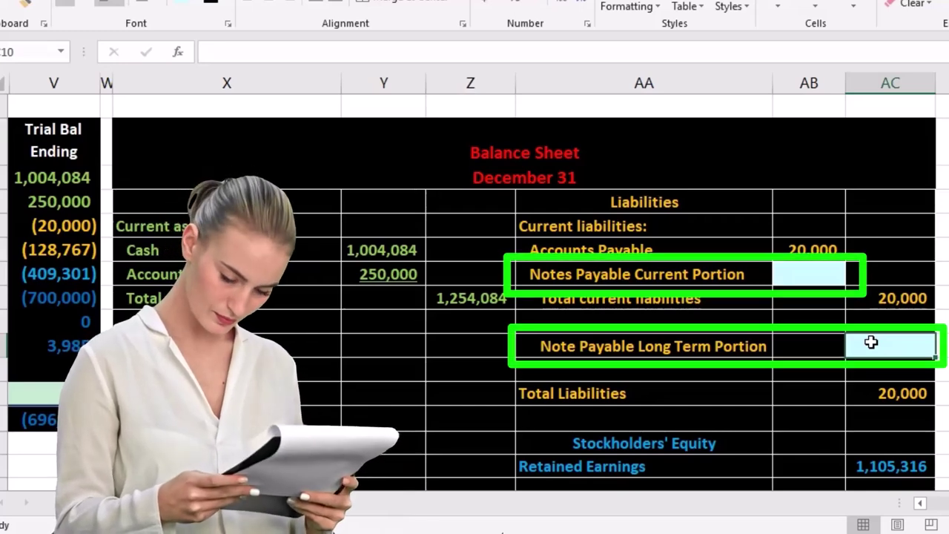
Step: Check the combined principal of loan 4862 at period 3 and loan 1347 at period 7 against the trial balance's Loan Payable
scroll(920, 506, left, 5)
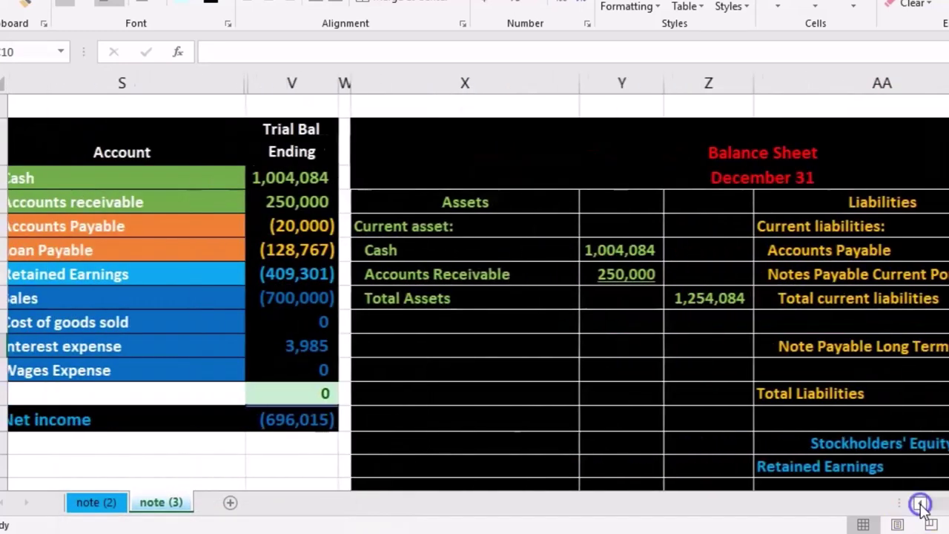
scroll(920, 506, left, 5)
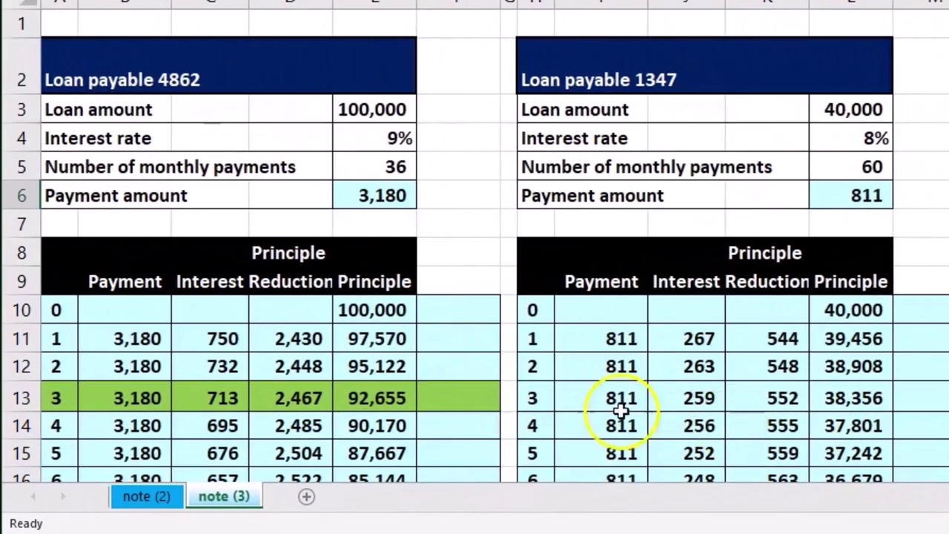
scroll(456, 333, down, 1)
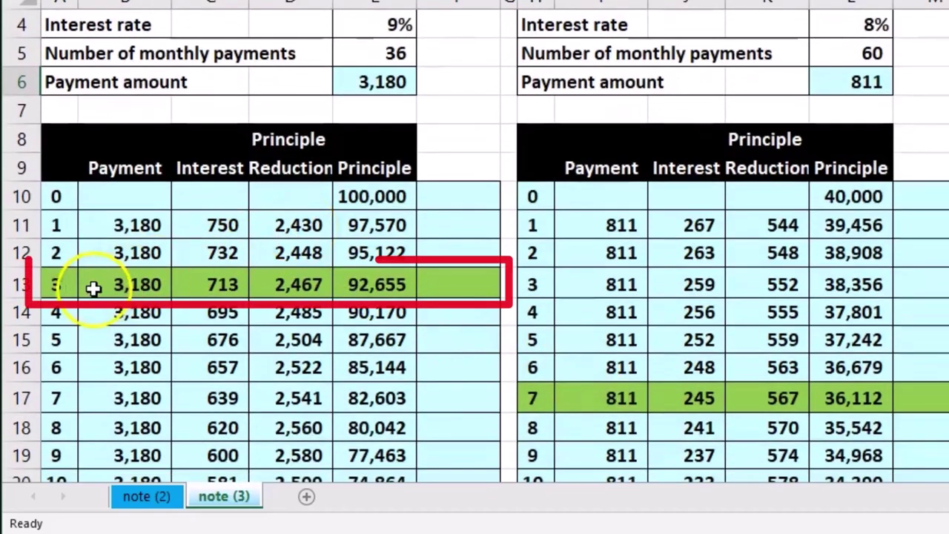
click(63, 283)
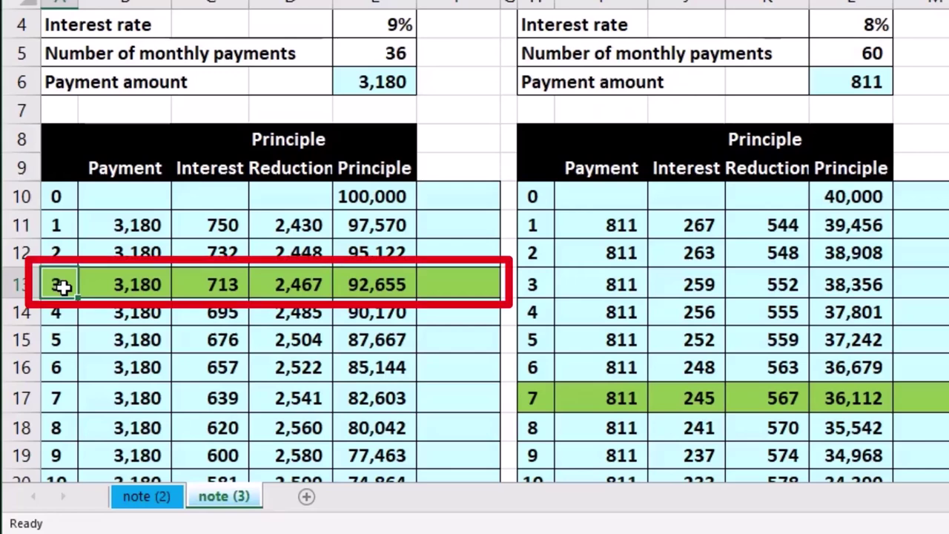
click(535, 400)
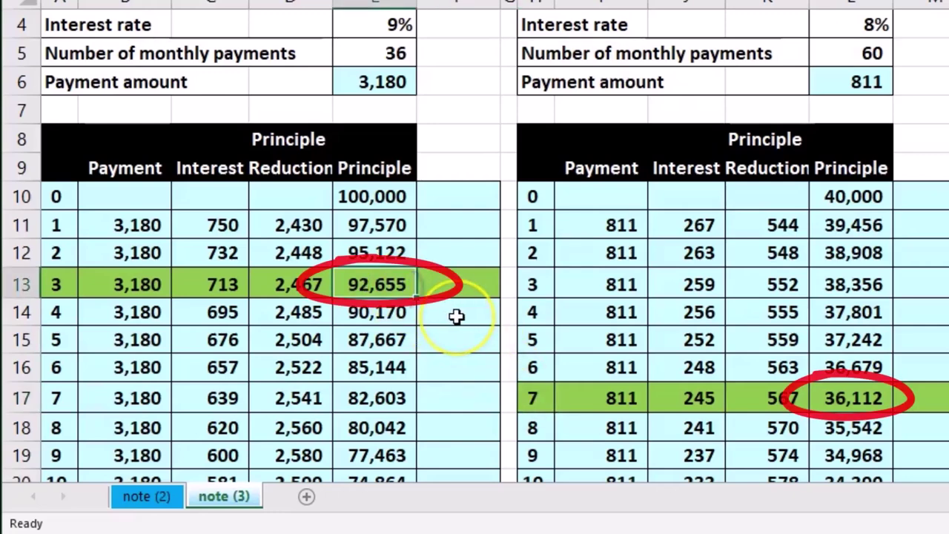
ctrl+click(879, 398)
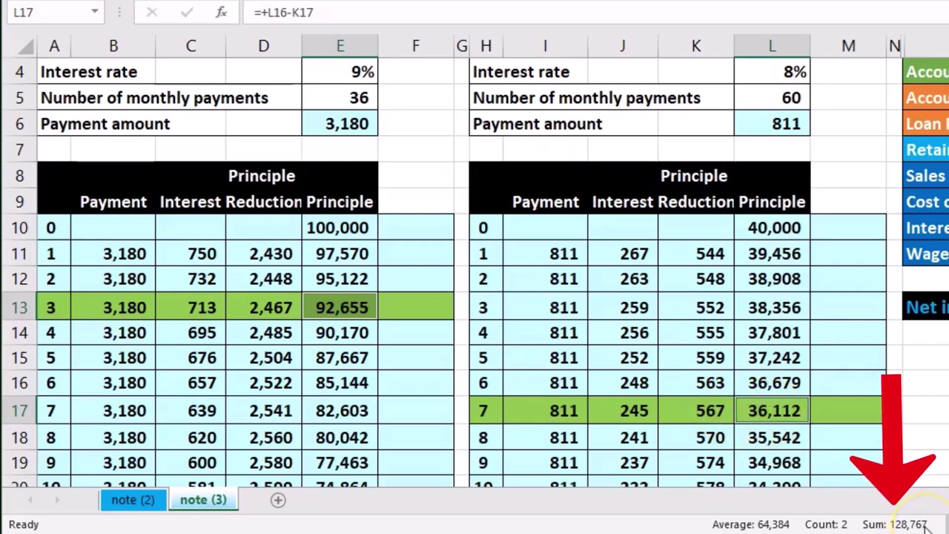
scroll(474, 296, up, 1)
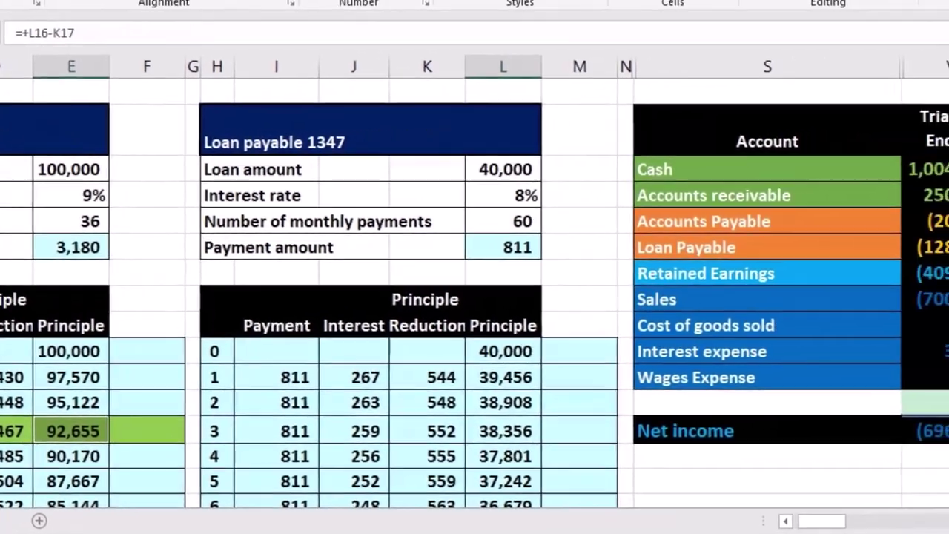
scroll(474, 296, right, 1)
scroll(474, 297, right, 1)
drag(837, 222, 837, 261)
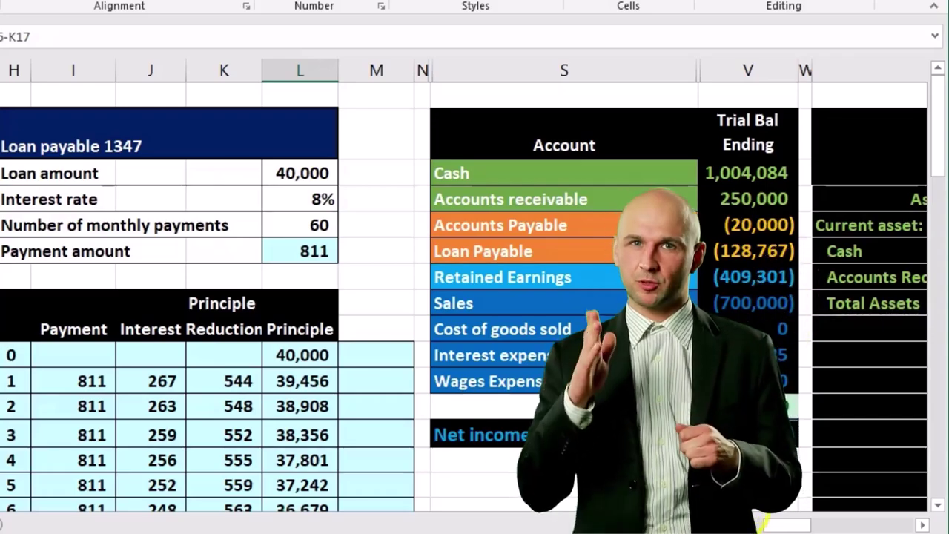
Step: Total loan 4862's principal reductions for periods 4 to 15 in cell F25 with =SUM(D14:D25)
scroll(742, 514, left, 3)
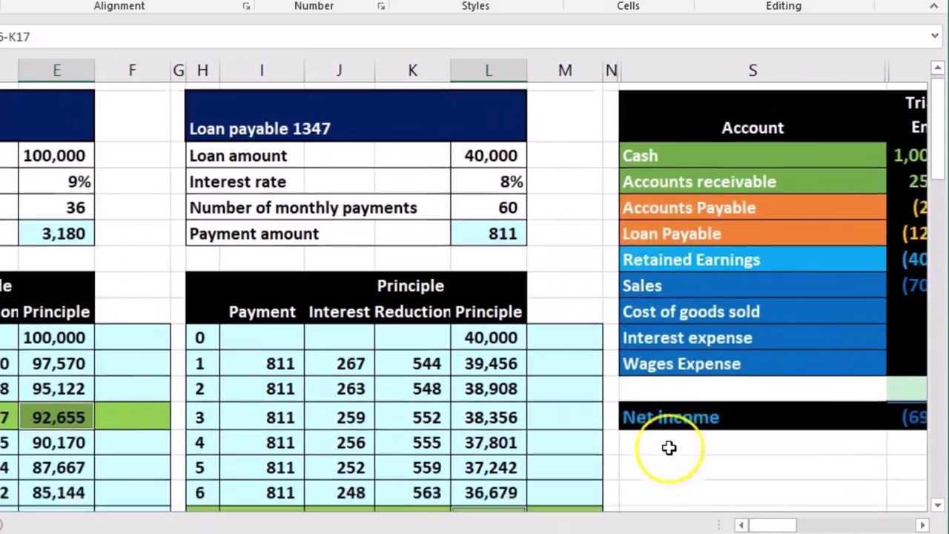
scroll(669, 447, down, 3)
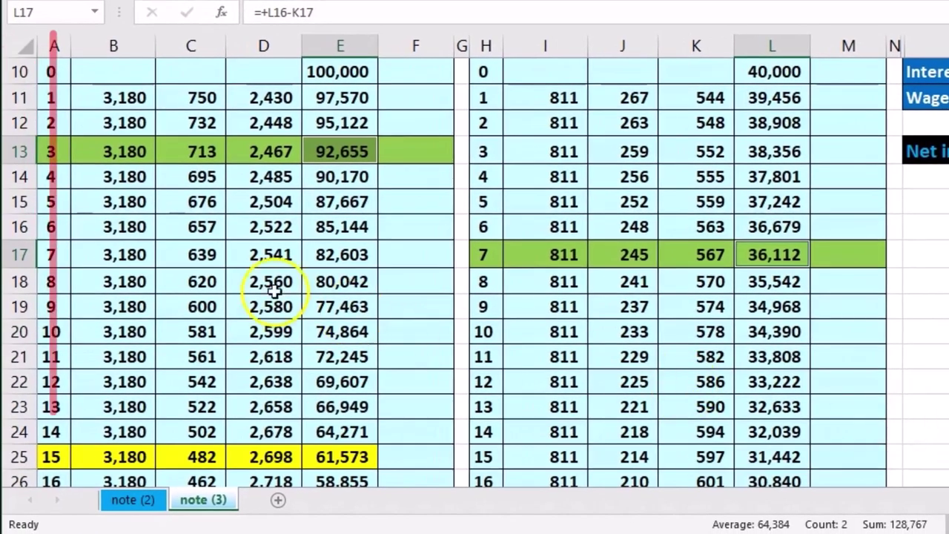
click(211, 255)
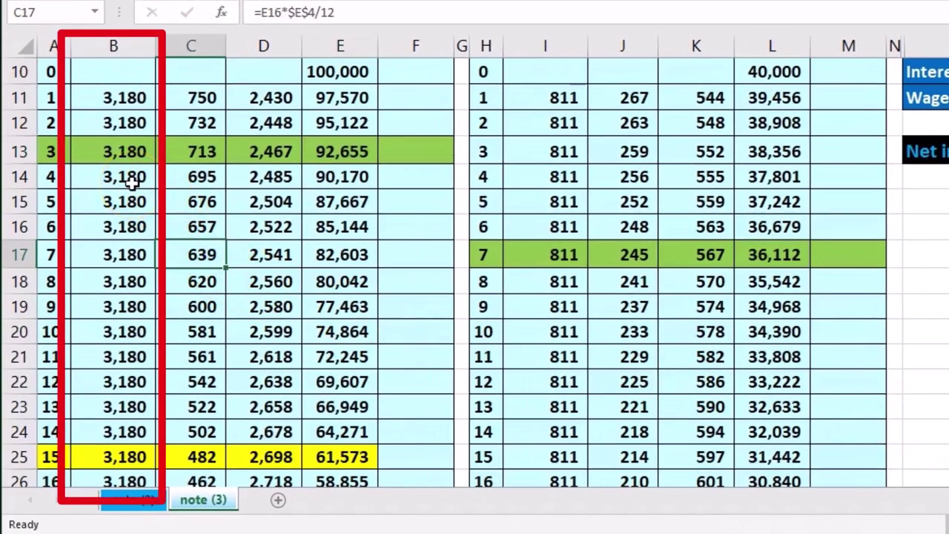
drag(132, 184, 108, 447)
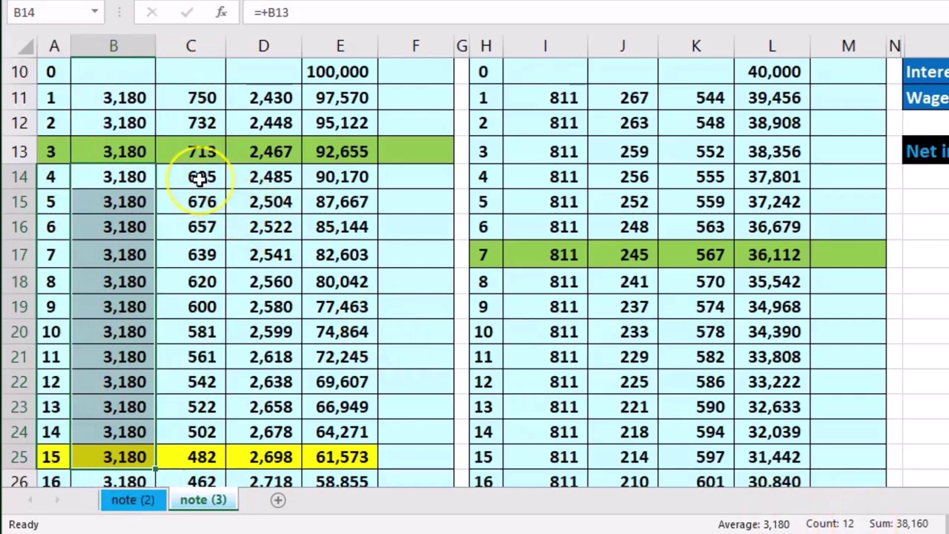
drag(261, 180, 254, 447)
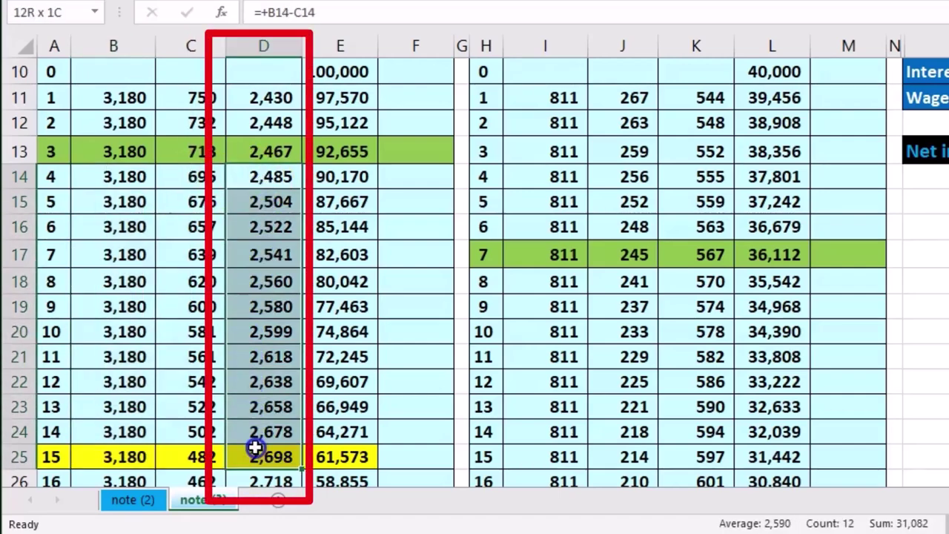
click(400, 454)
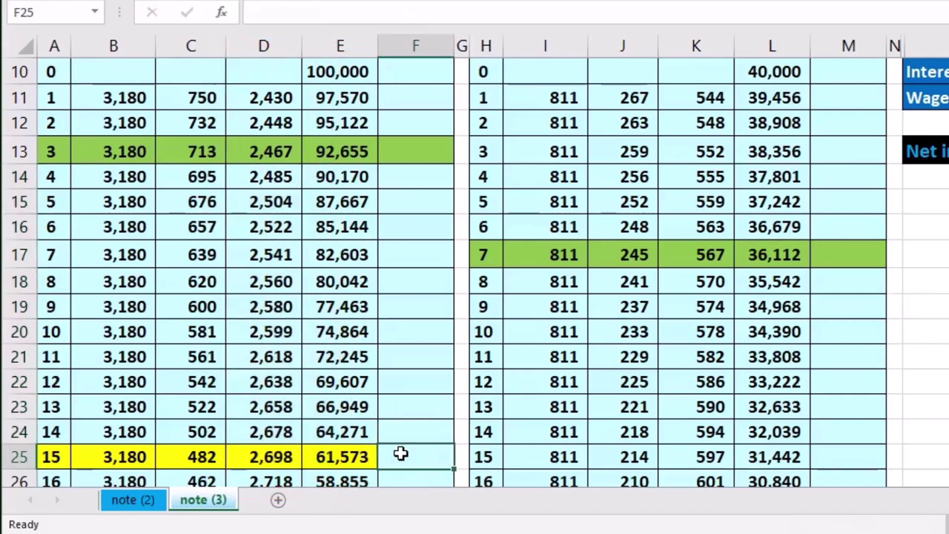
text(=su)
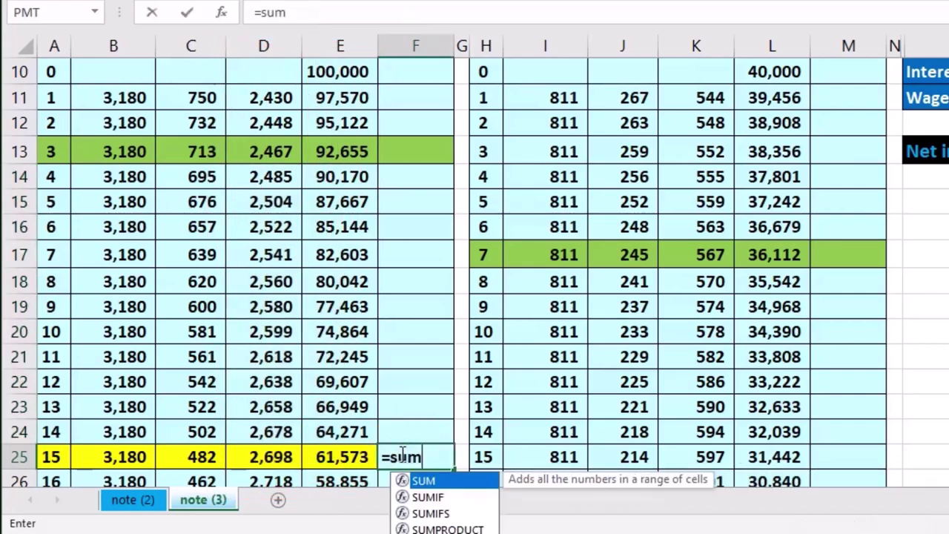
text(m)
key(Tab)
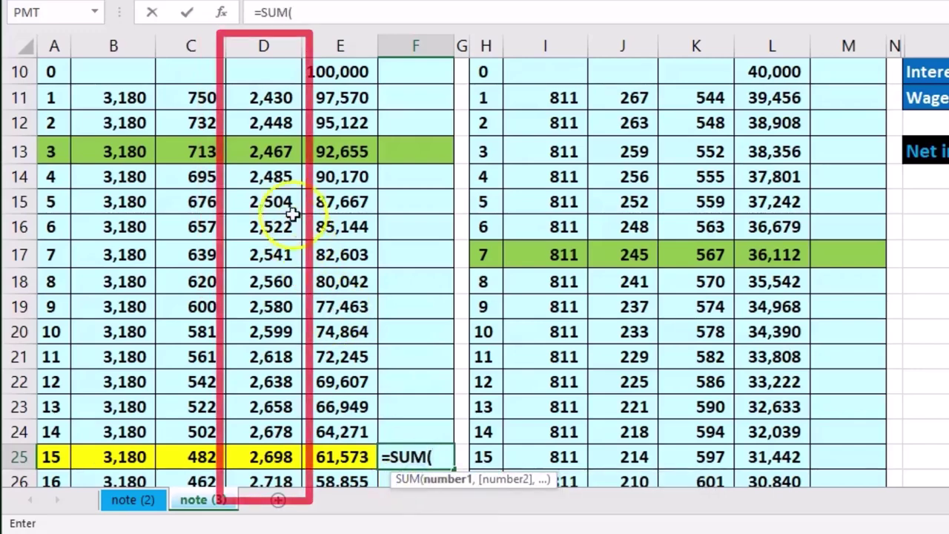
drag(272, 181, 280, 457)
key(Return)
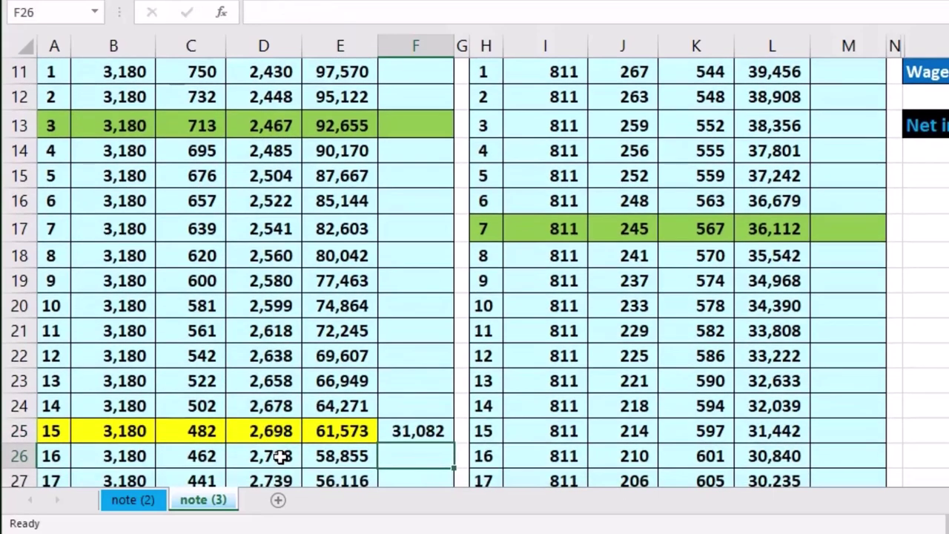
Step: Compare loan 4862's principal at periods 3 and 15 with the F25 total, and examine loan 1347's period 7 row
click(357, 431)
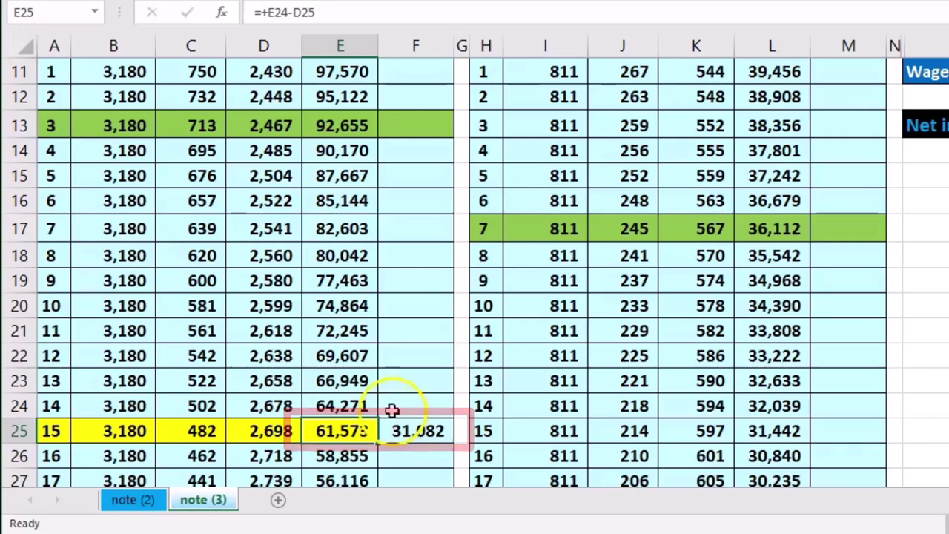
click(347, 132)
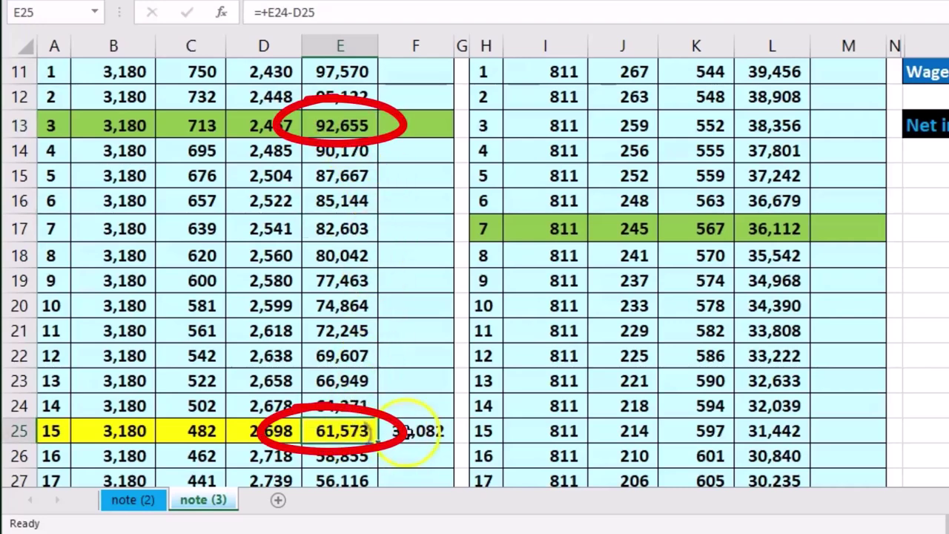
click(401, 430)
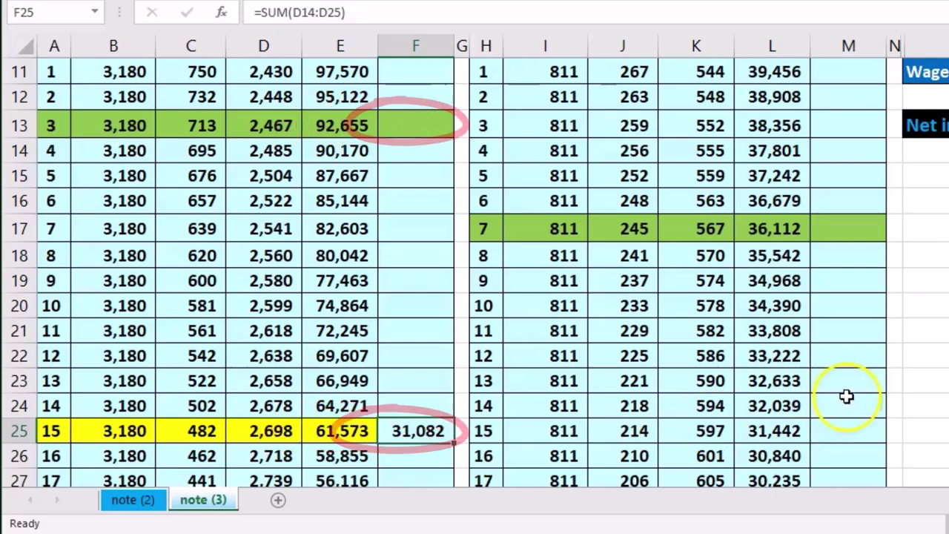
scroll(911, 378, up, 1)
scroll(912, 378, down, 1)
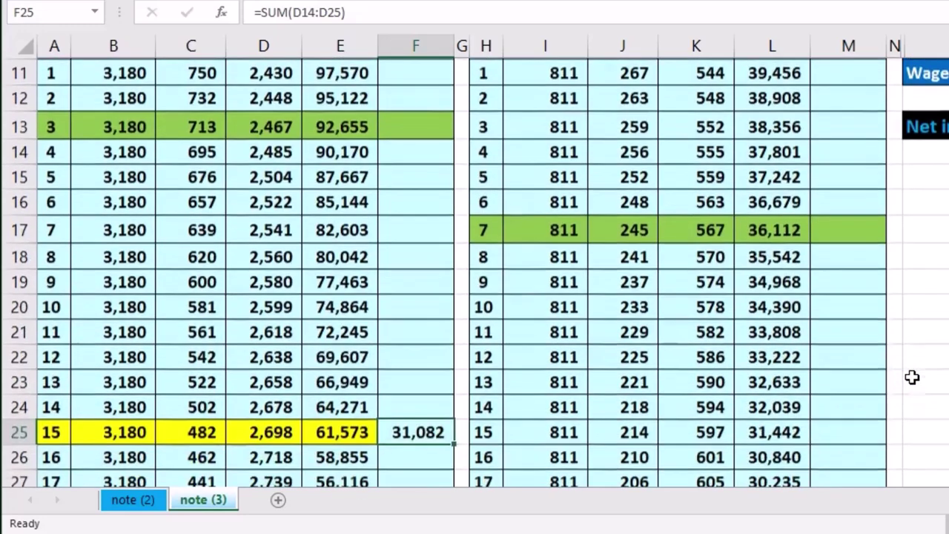
click(780, 224)
scroll(835, 330, up, 1)
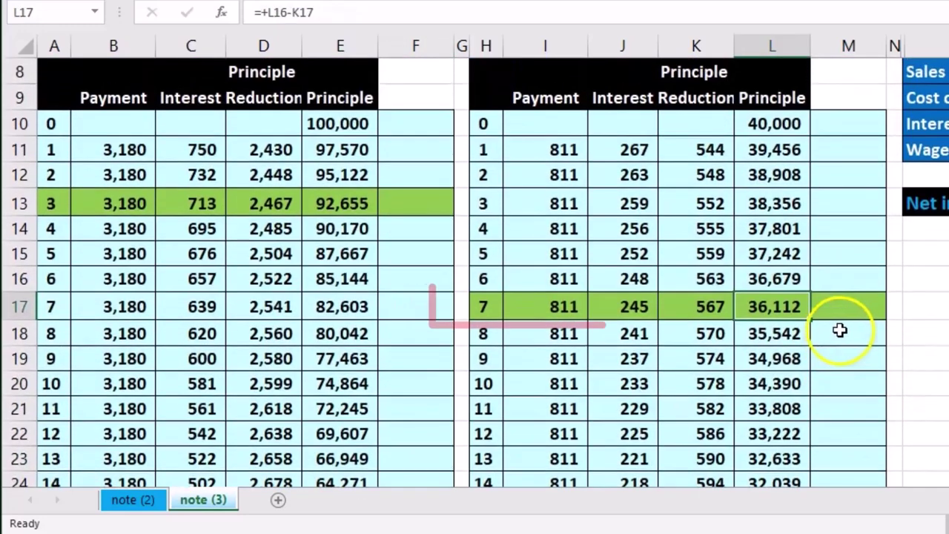
drag(485, 303, 797, 307)
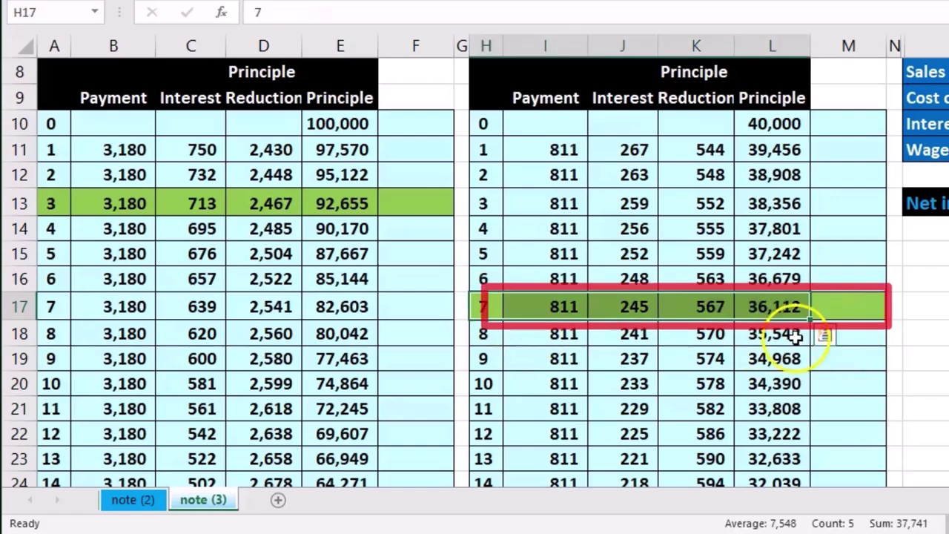
scroll(795, 337, down, 1)
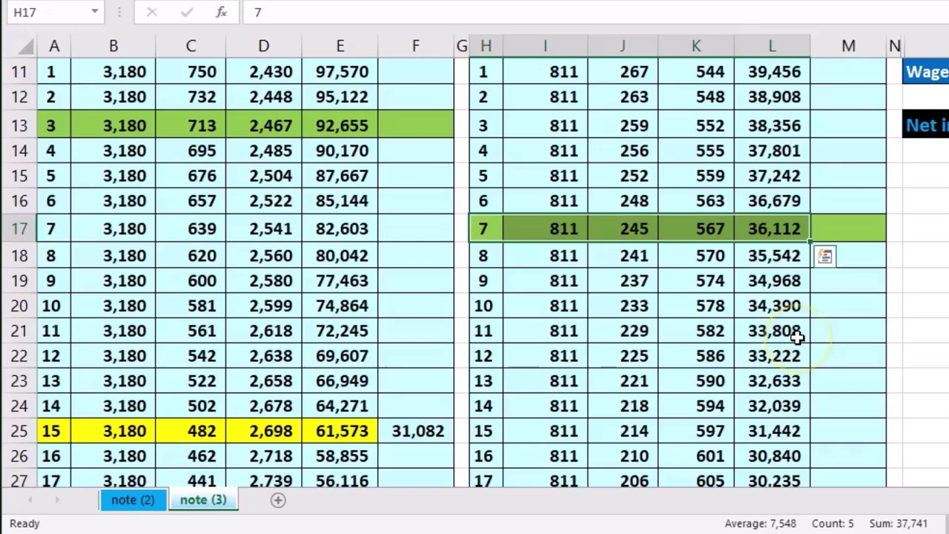
click(768, 234)
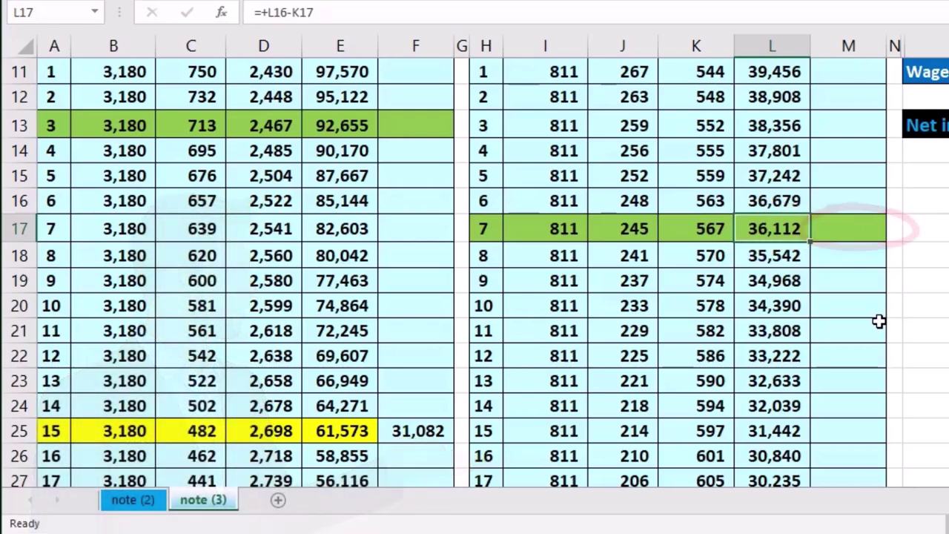
Step: Total loan 1347's principal reductions for periods 8 to 19 in cell M29 with =SUM(K18:K29)
scroll(878, 321, down, 1)
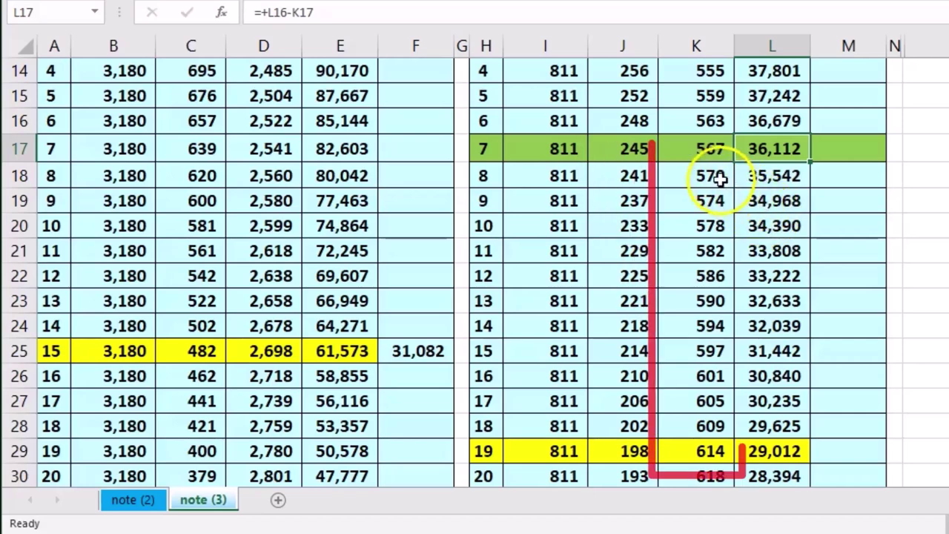
click(713, 176)
drag(713, 176, 713, 449)
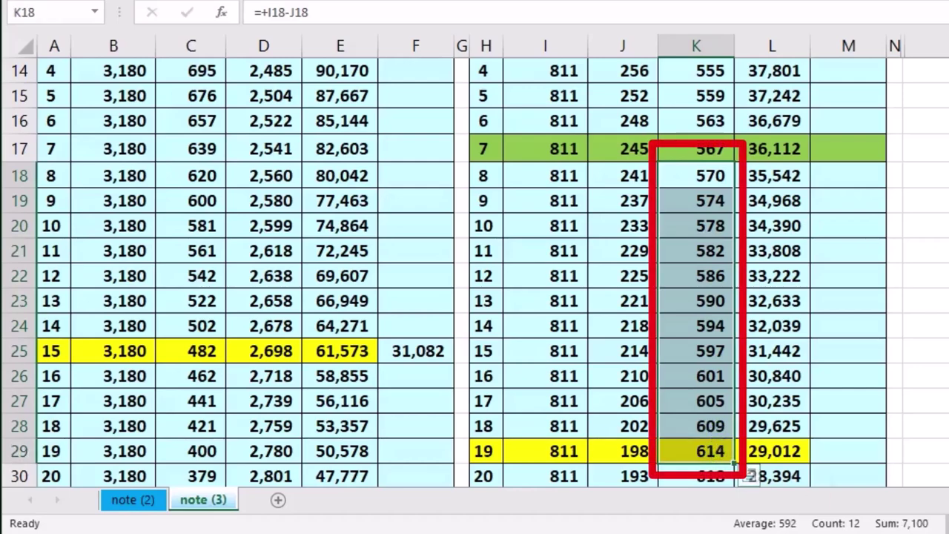
click(850, 446)
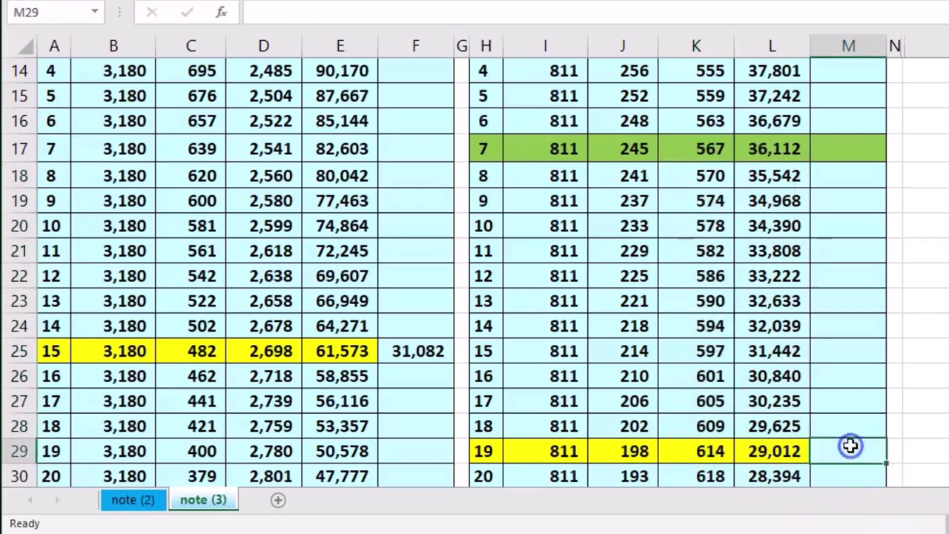
text(=sum()
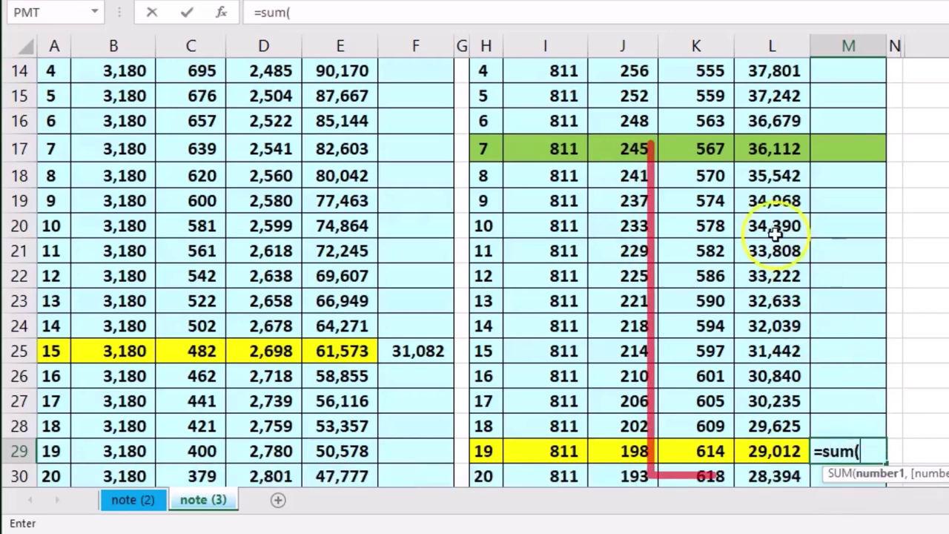
drag(705, 181, 702, 451)
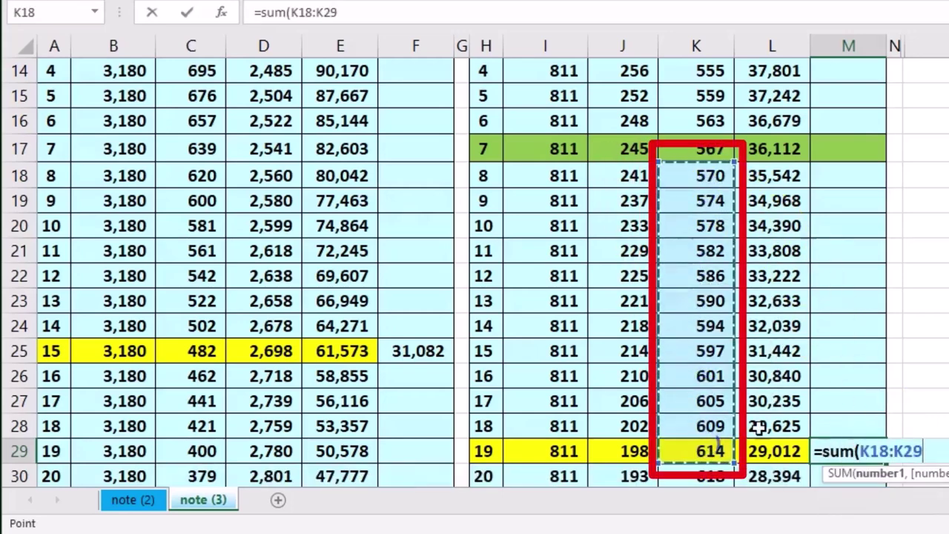
key(Return)
click(852, 420)
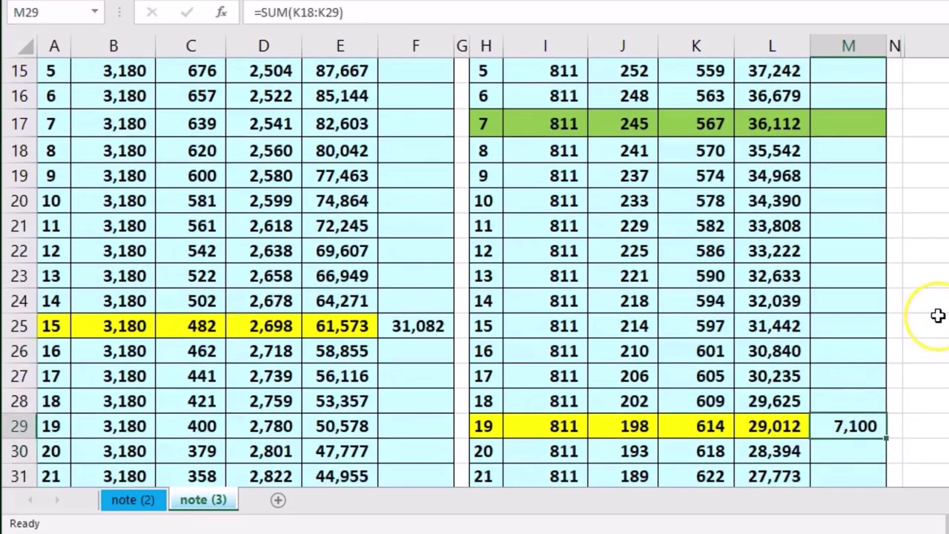
Step: Check the M29 total in Calculator by subtracting loan 1347's period 19 principal from its period 7 principal, 36112 - 29012
drag(777, 133, 320, 99)
drag(702, 154, 797, 122)
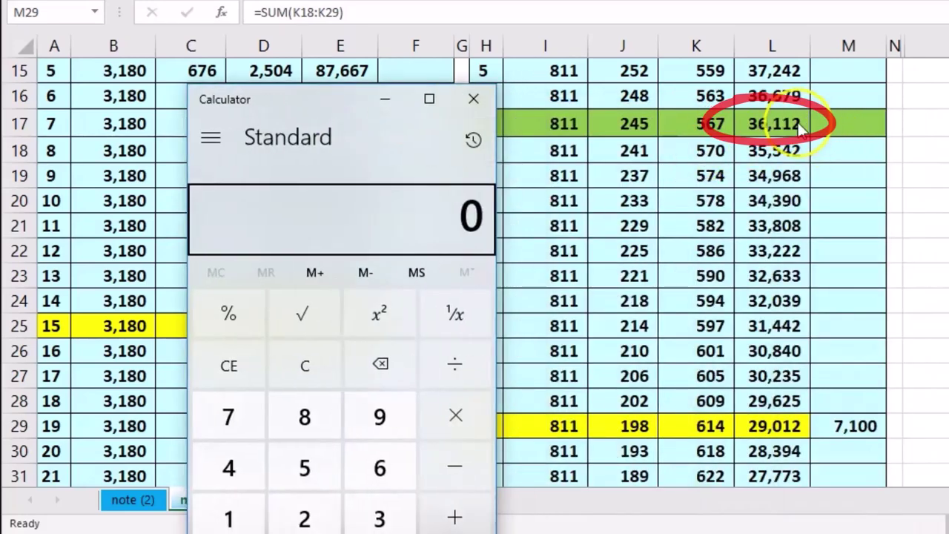
mouse_move(704, 445)
mouse_down()
mouse_move(822, 445)
mouse_move(811, 443)
mouse_up()
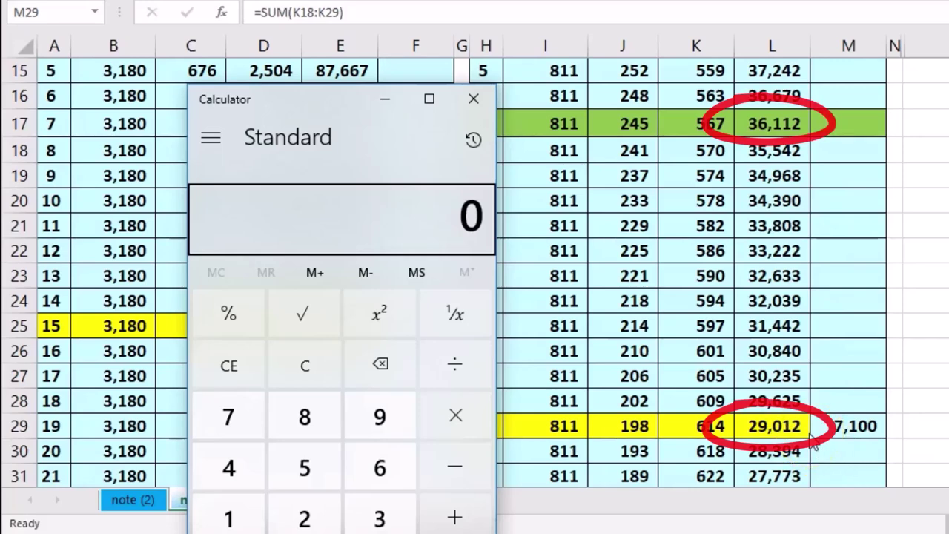
click(304, 362)
text(36112 - 2,901)
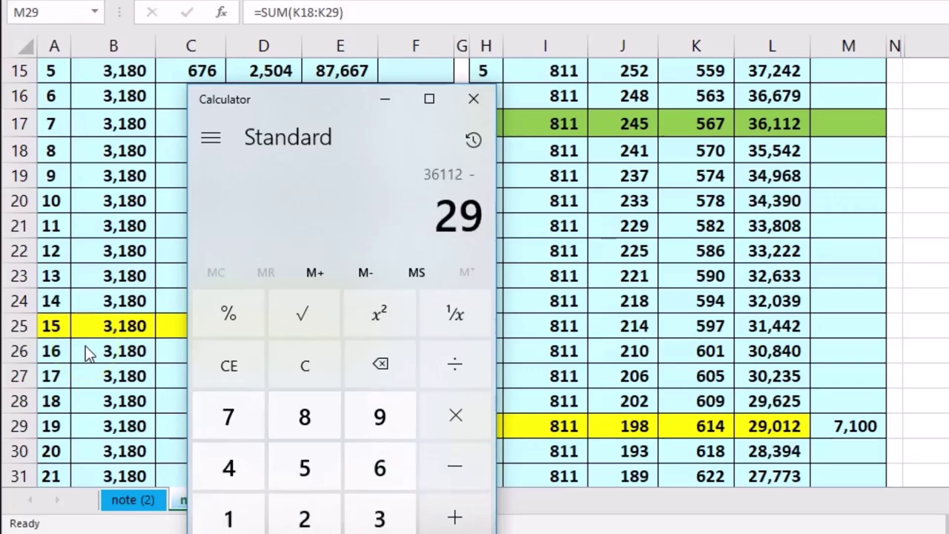
key(Return)
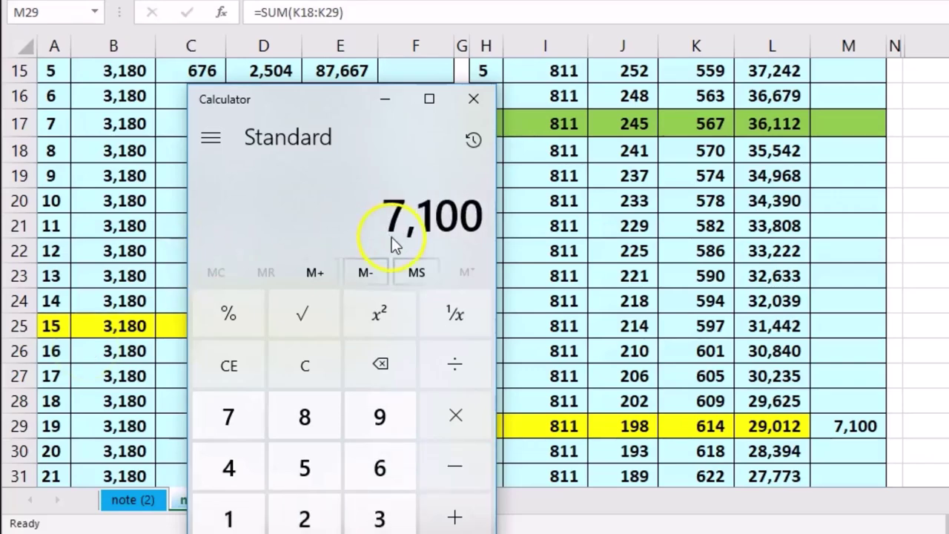
click(474, 100)
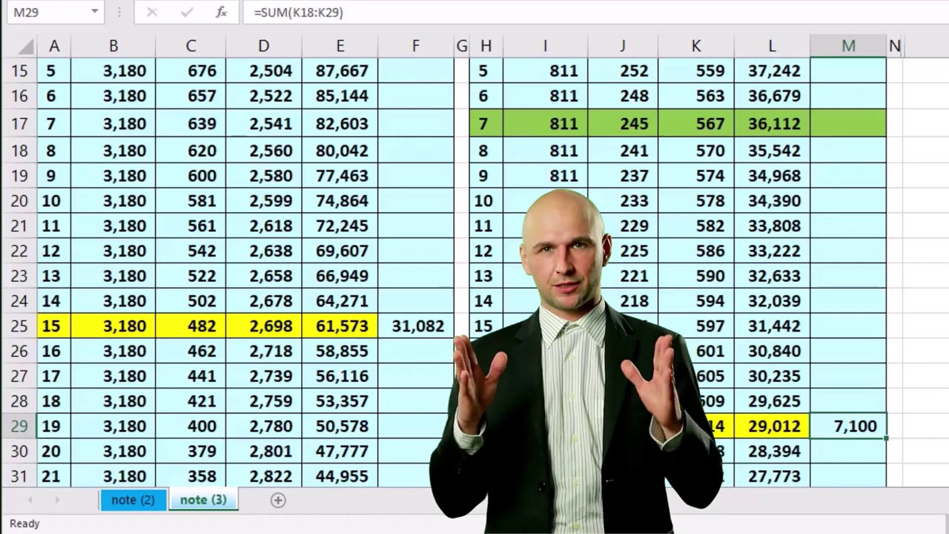
Step: Compare the current-portion totals in F25 and M29 with the remaining principal balances in E25 and L29
click(430, 330)
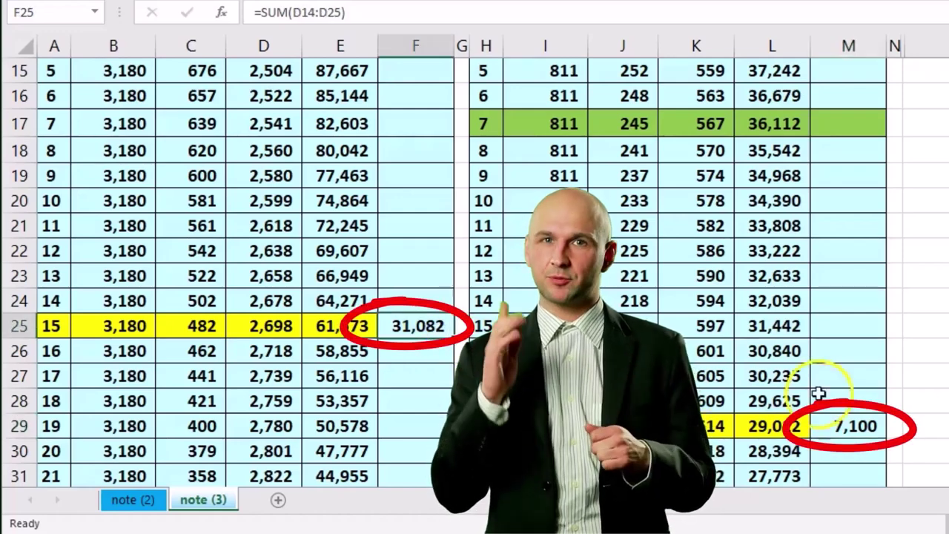
ctrl+click(860, 424)
click(752, 406)
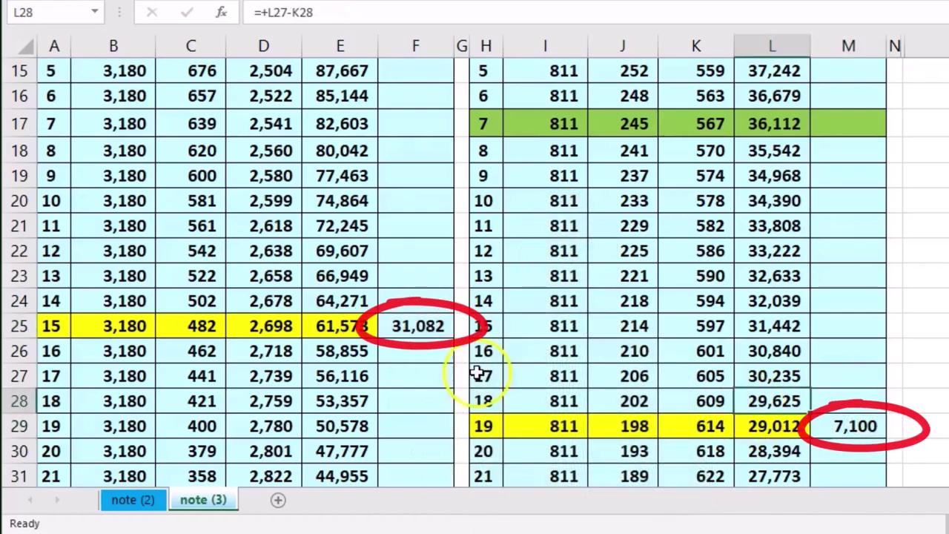
ctrl+click(366, 329)
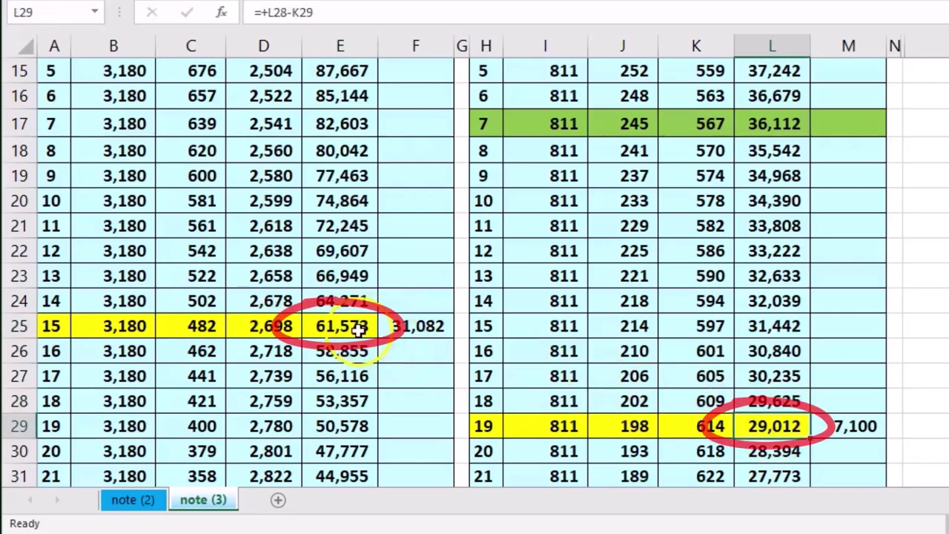
click(358, 331)
ctrl+click(774, 424)
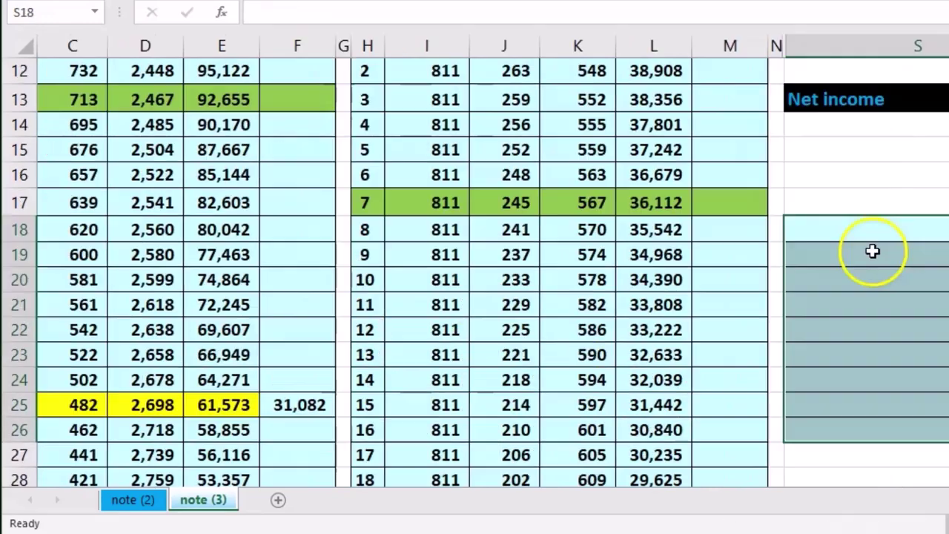
Step: Enter the heading CP in cell S19 of the blank schedule below Net income
click(873, 250)
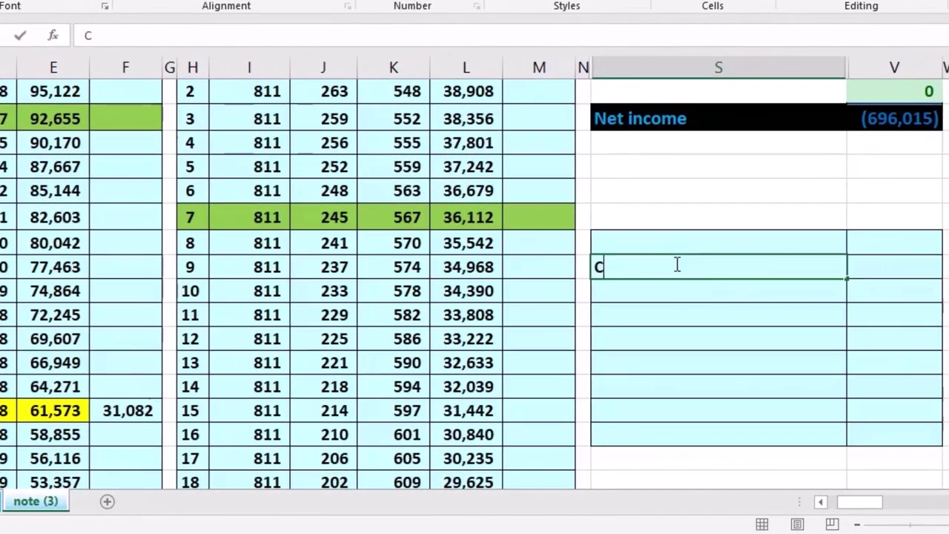
text(CP)
key(Return)
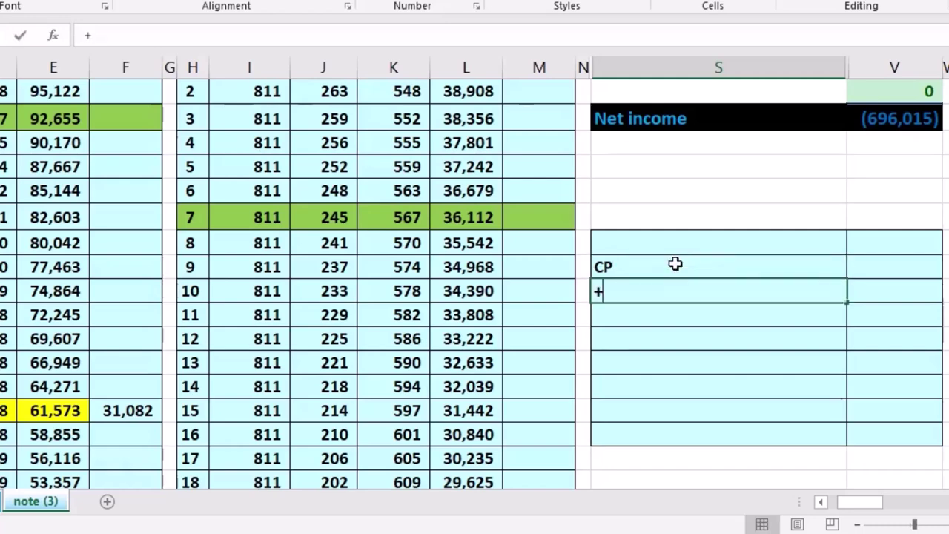
Step: Link S20 to the Loan payable 4862 title in A2 and S21 to the Loan payable 1347 title in H2
key(Left)
key(Left)
key(Left)
key(Left)
key(Left)
key(Left)
key(Left)
key(Left)
key(Left)
key(Left)
key(Left)
key(Left)
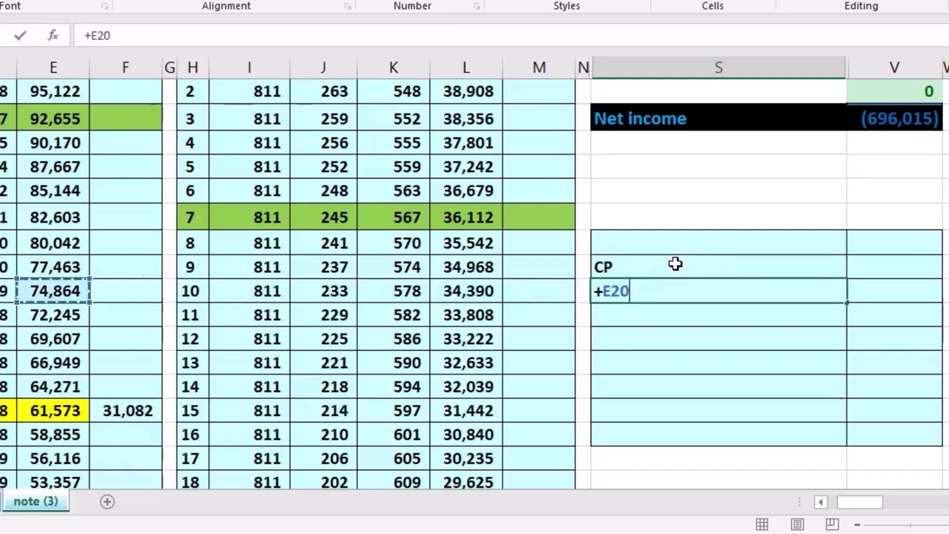
key(Left)
scroll(387, 265, up, 2)
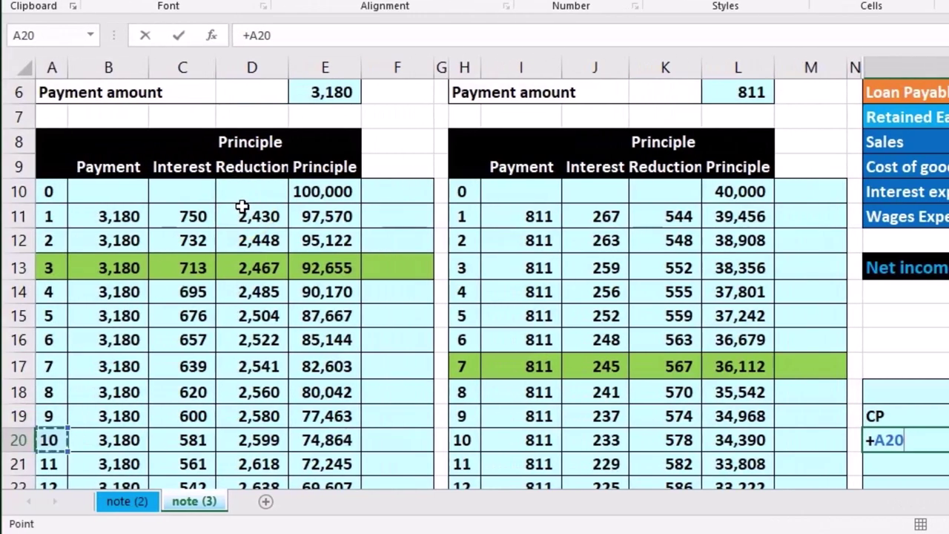
scroll(218, 161, up, 2)
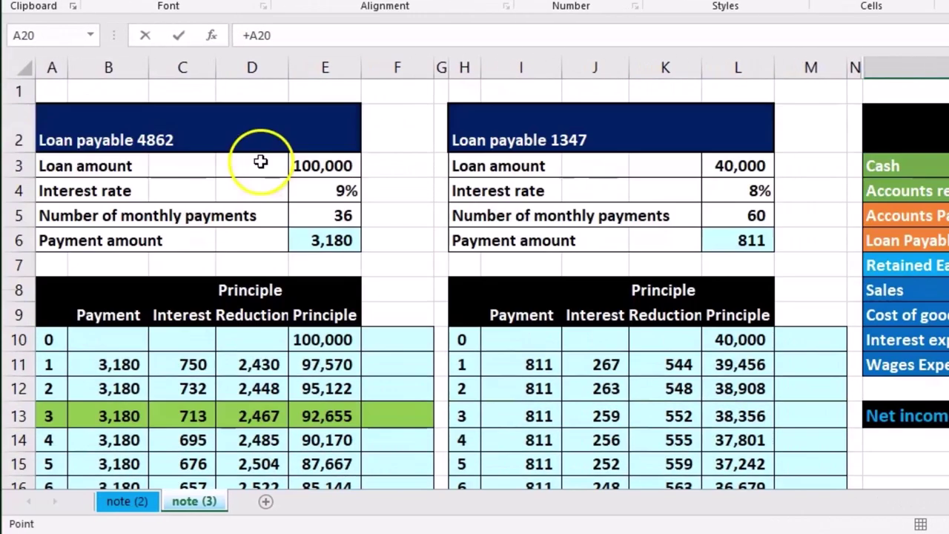
key(Return)
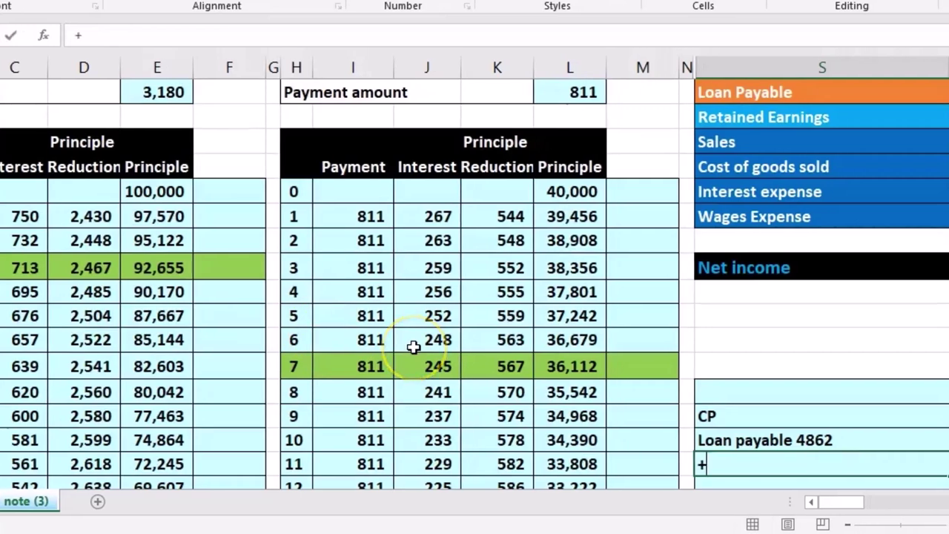
scroll(413, 347, up, 2)
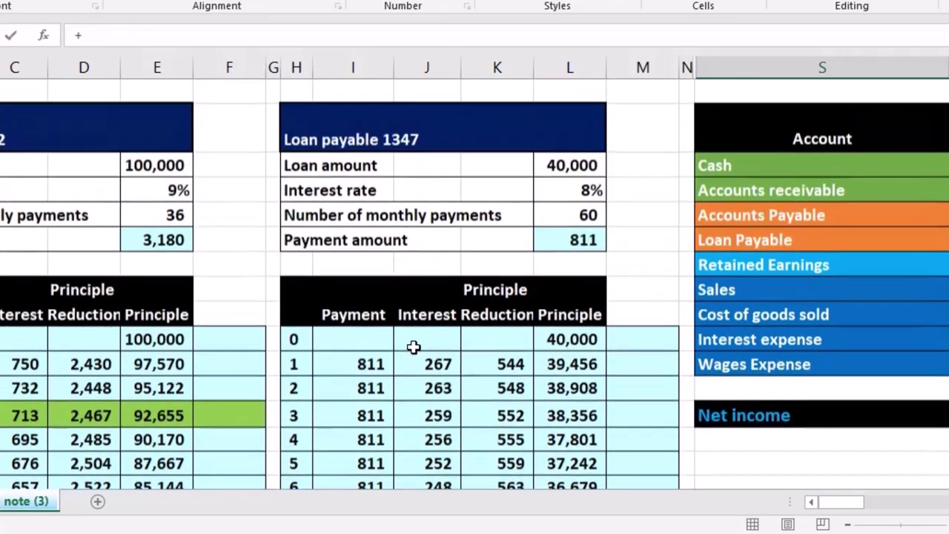
key(Return)
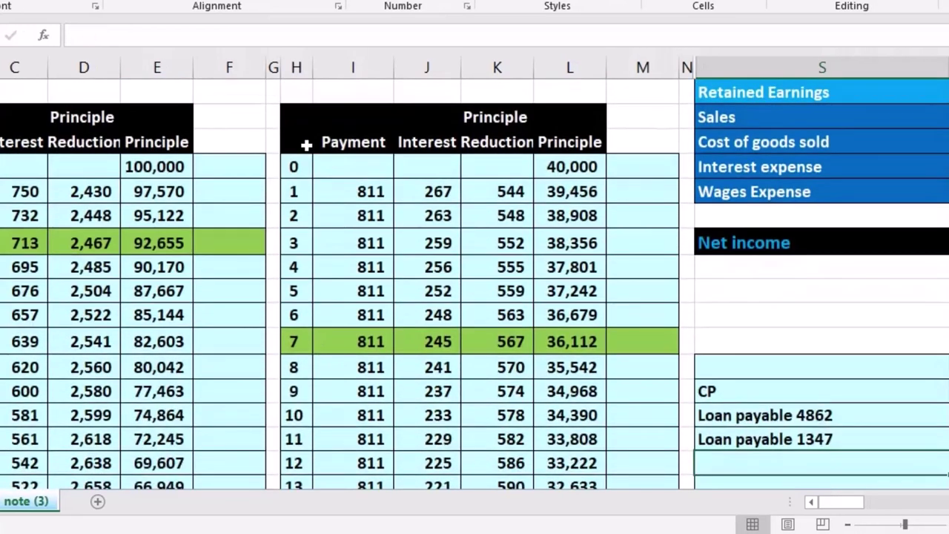
Step: Link V20 to loan 4862's total in F25 and V21 to loan 1347's total in M29
key(Down)
key(Down)
key(Right)
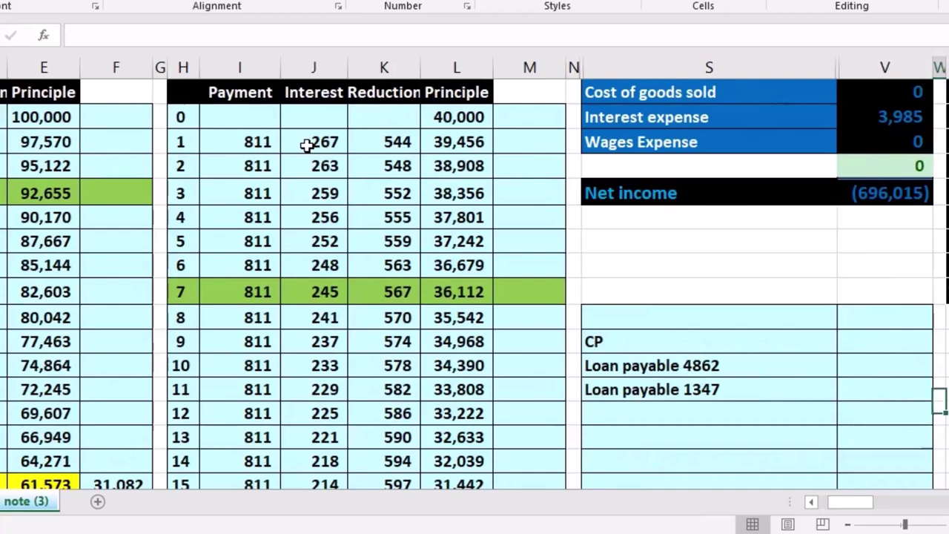
key(Up)
key(Left)
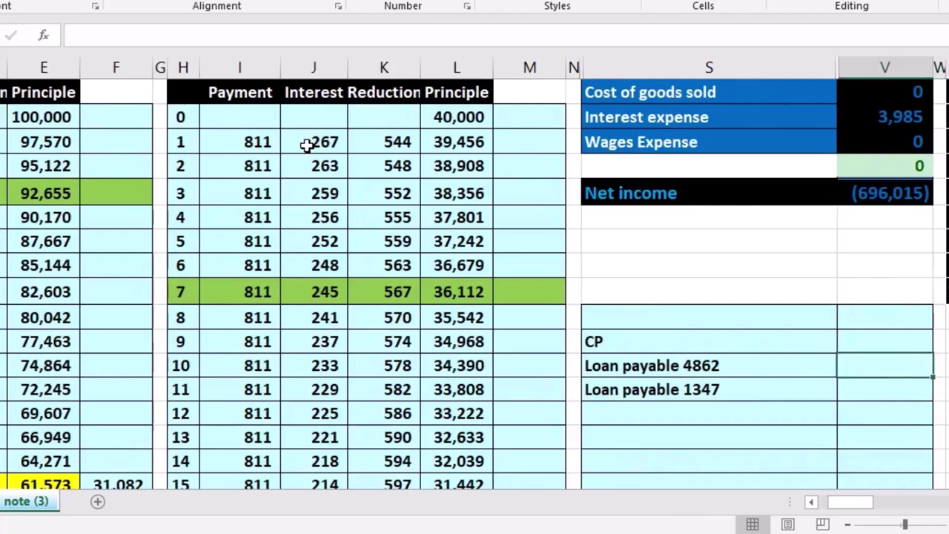
scroll(280, 159, down, 1)
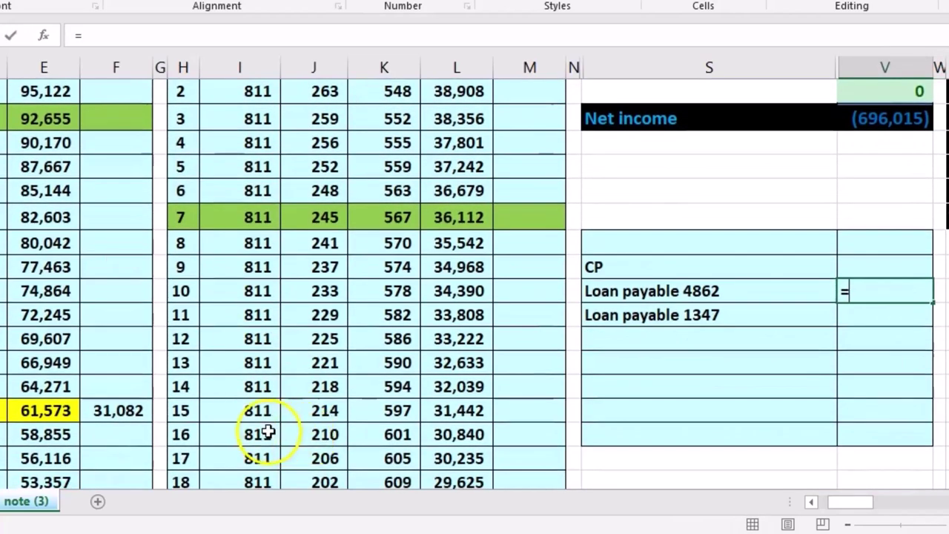
text(=)
click(141, 413)
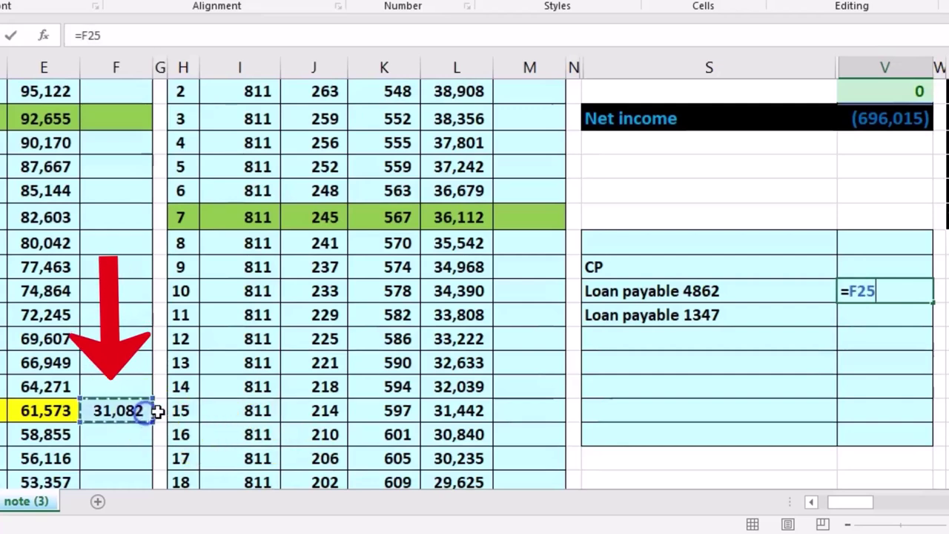
key(Return)
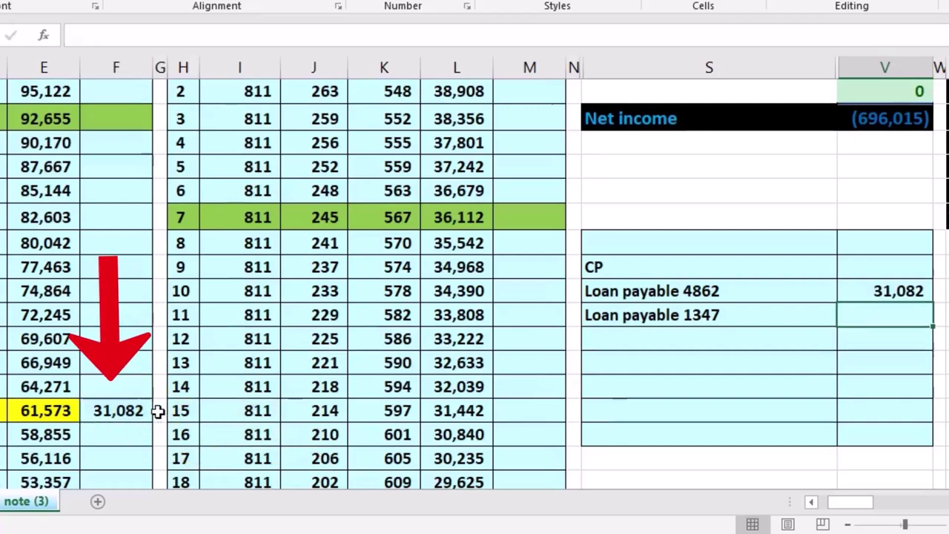
scroll(158, 412, down, 1)
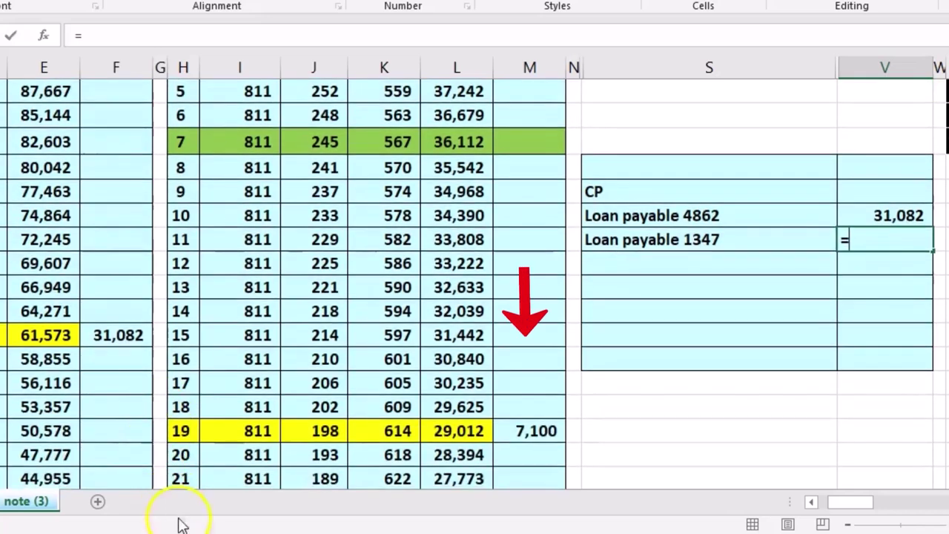
click(505, 434)
key(Return)
Step: Enter the heading LT in cell S23 and change the heading in S19 to ST
key(Down)
key(Left)
text(P)
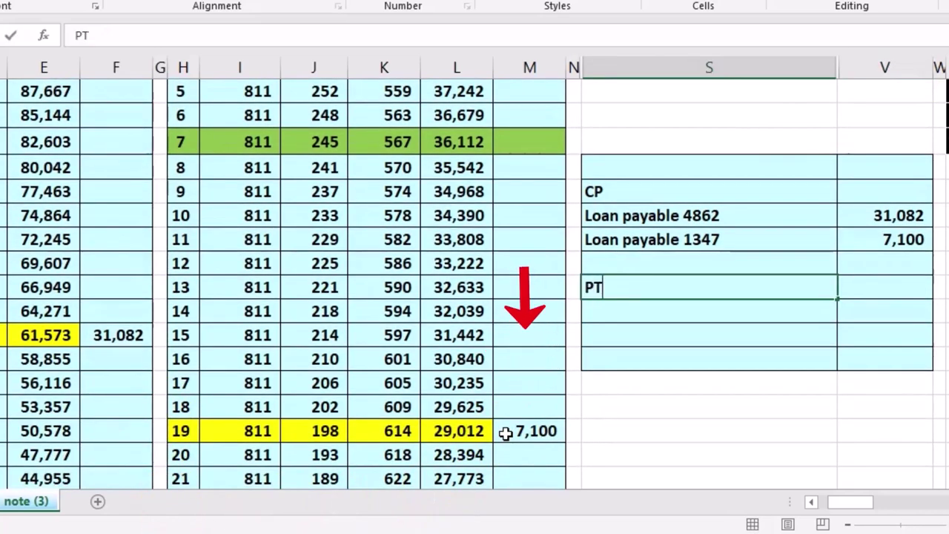
text(L)
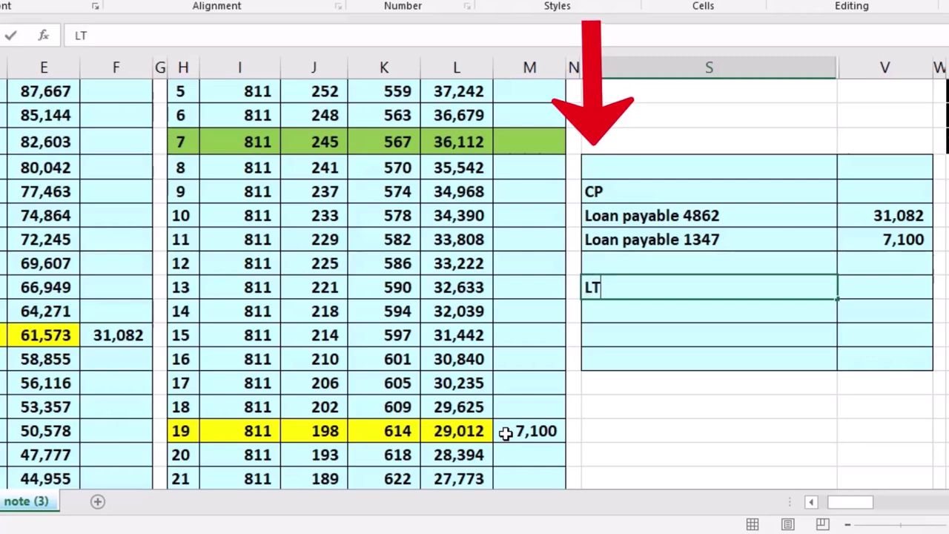
key(Up)
key(Up)
key(Up)
key(Up)
text(ST)
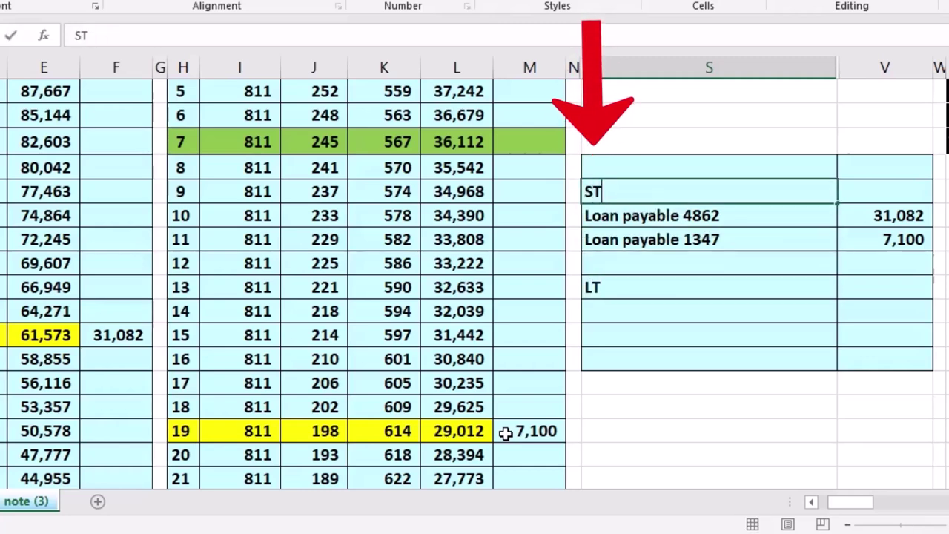
Step: Link S24, the first row under the LT heading, to the Loan payable 4862 name in S20
key(Down)
key(Down)
key(Down)
key(Down)
key(Down)
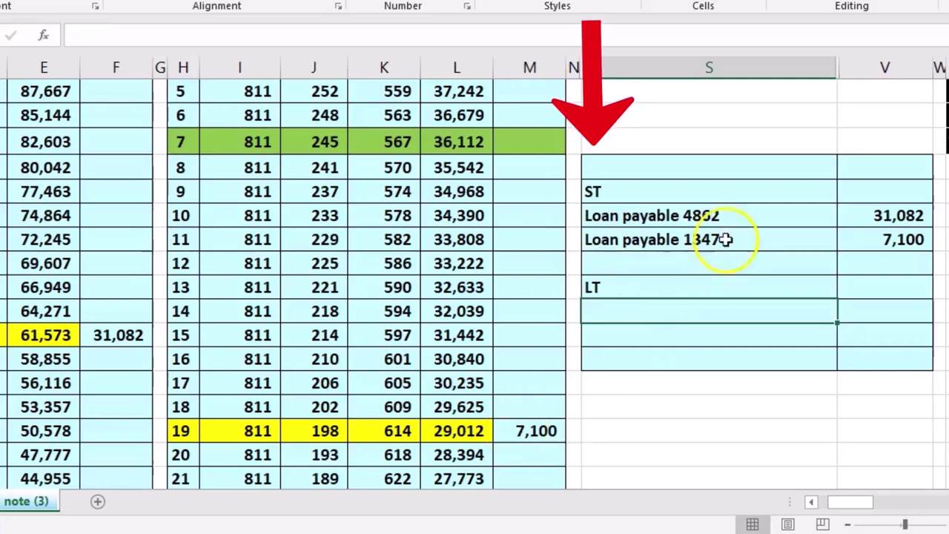
text(+)
key(Up)
key(Up)
key(Up)
key(Up)
key(Return)
Step: Link S25, the second row under the LT heading, to the loan name in S20
text(+)
key(Up)
key(Up)
key(Up)
key(Up)
key(Up)
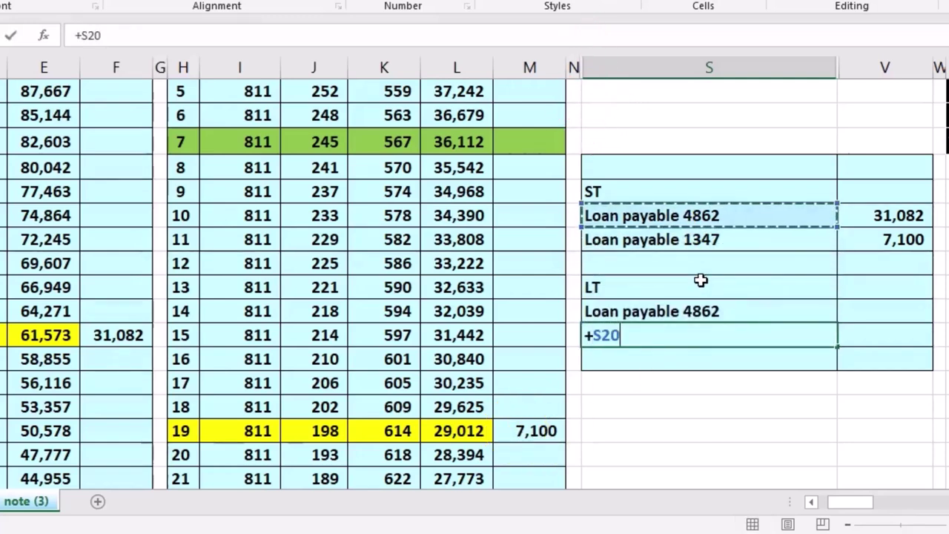
key(Return)
key(Right)
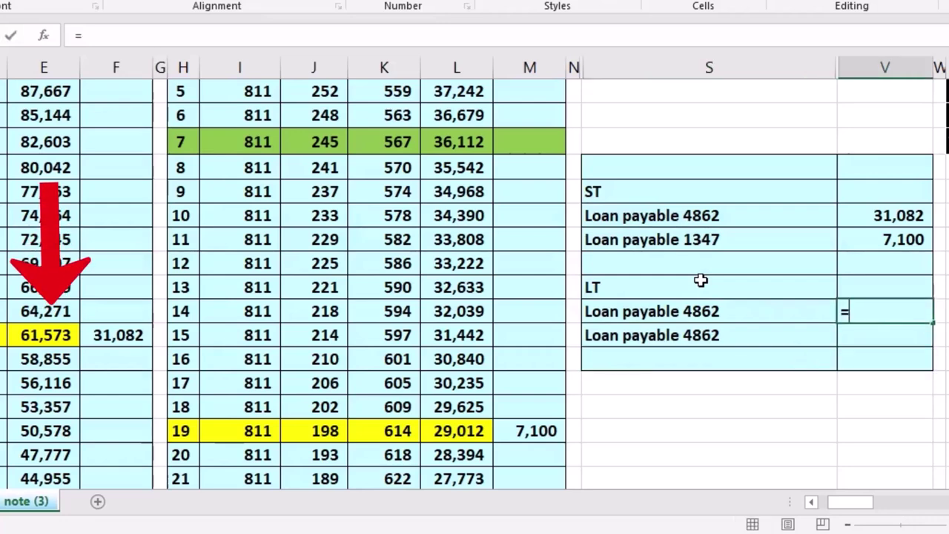
Step: Link V24, the first amount under the LT heading, to loan 4862's highlighted balance in E25
key(Left)
key(Left)
key(Left)
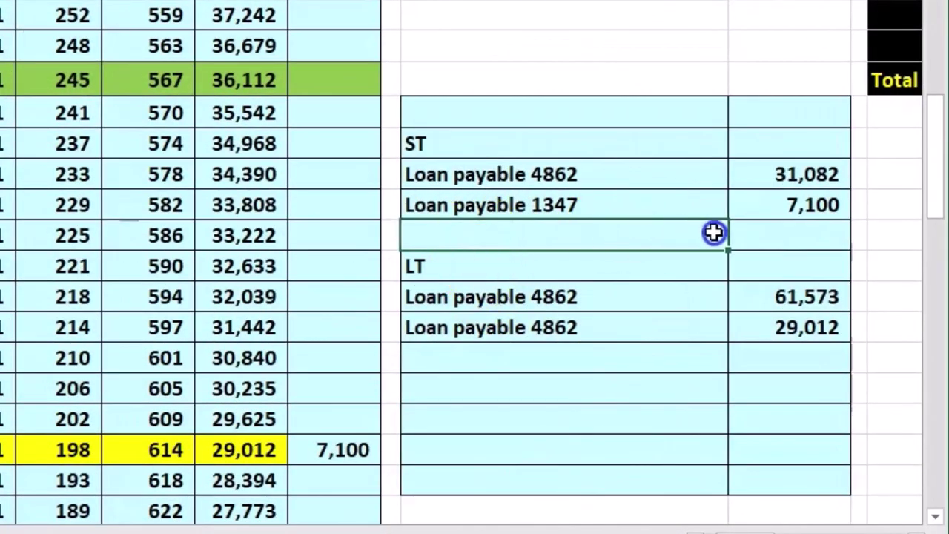
Step: Move the LT block down one row and apply row 21's blue bordered formatting to the emptied cells S22:V22
drag(694, 231, 786, 371)
drag(646, 372, 630, 323)
drag(555, 208, 752, 212)
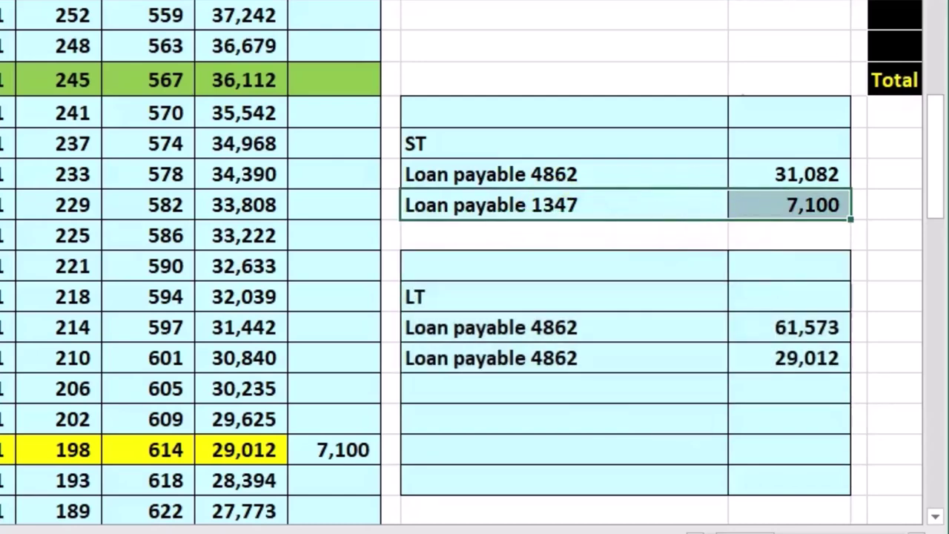
key(ctrl+c)
drag(563, 235, 786, 235)
Step: Label S22 Total ST, sum V20:V21 in V22, and underline the amount in V21
click(563, 235)
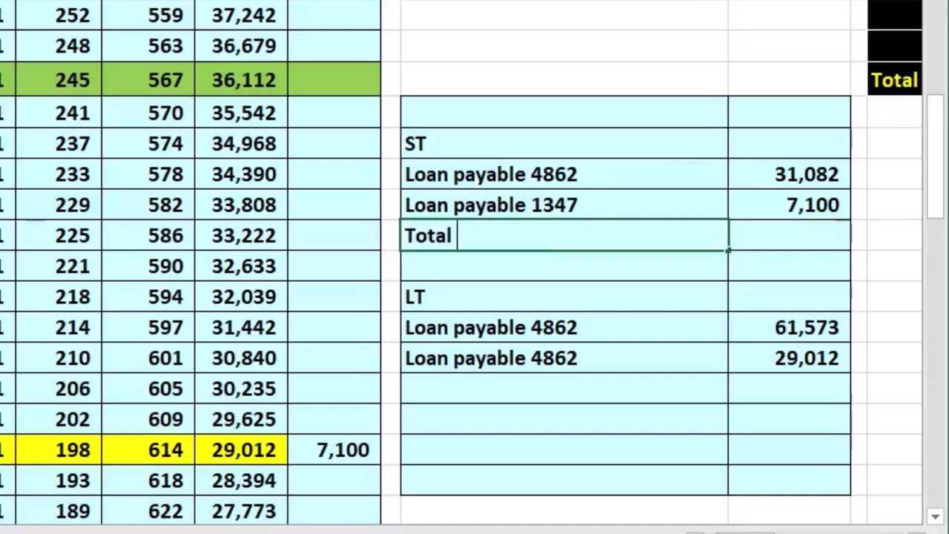
key(Tab)
text(=sum()
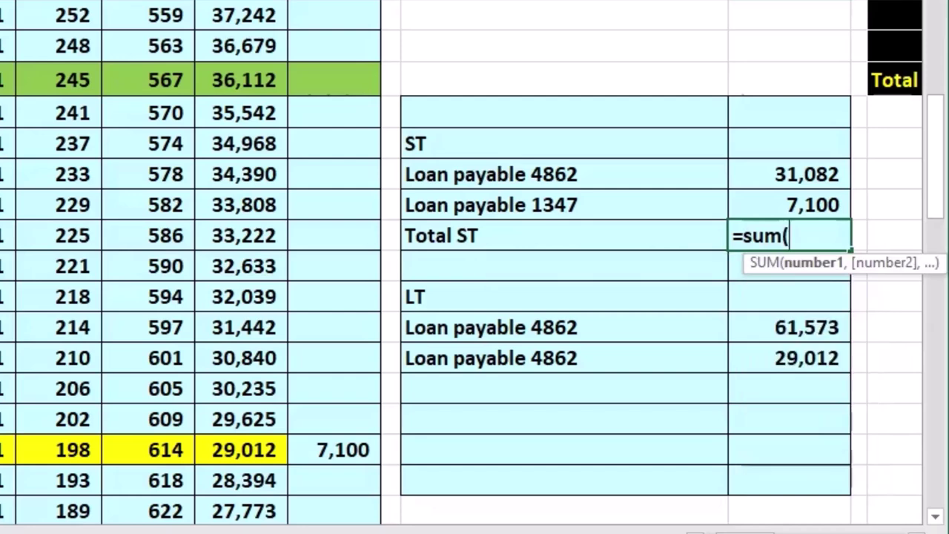
key(Up)
key(shift+Up)
key(Return)
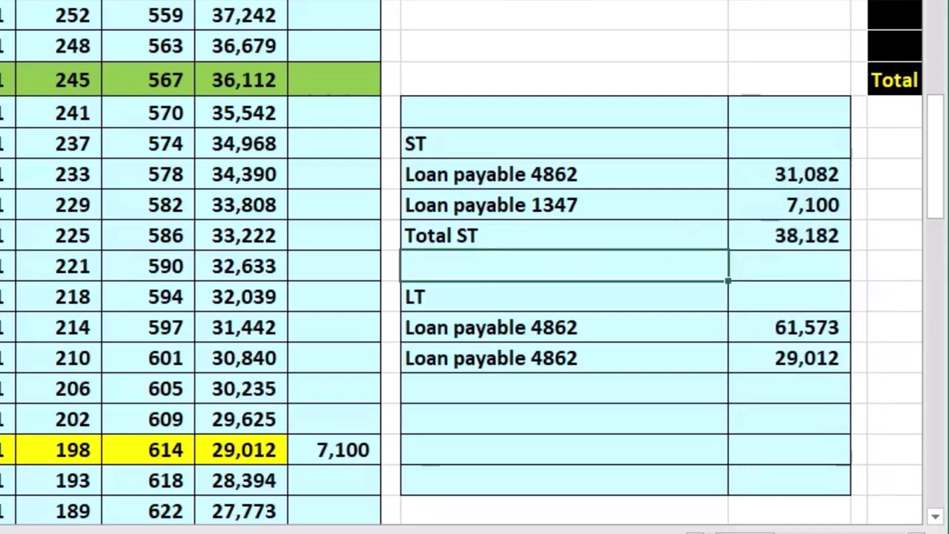
click(767, 202)
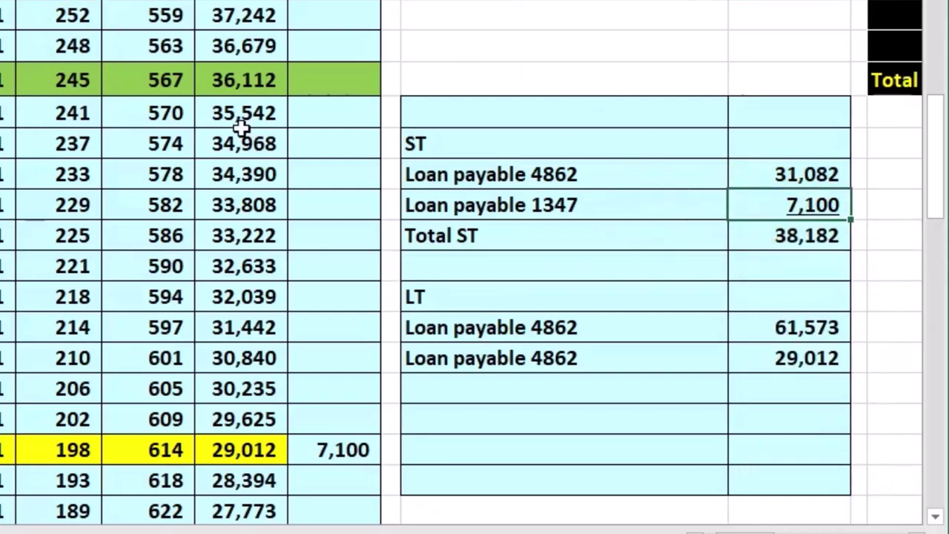
click(756, 239)
Step: Label S27 Total LT, sum V25:V26 in V27, and underline the amount in V26
click(518, 383)
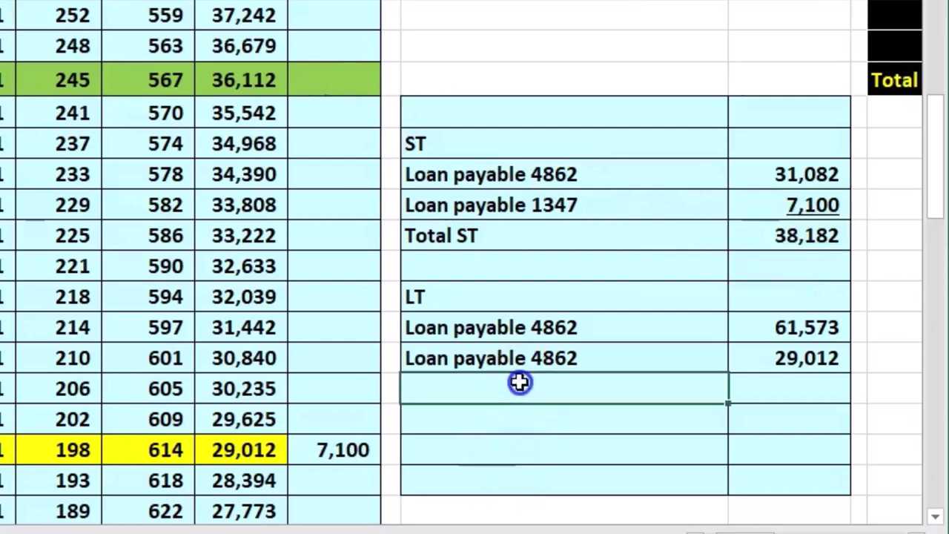
text(Total LT)
key(Tab)
text(=sum()
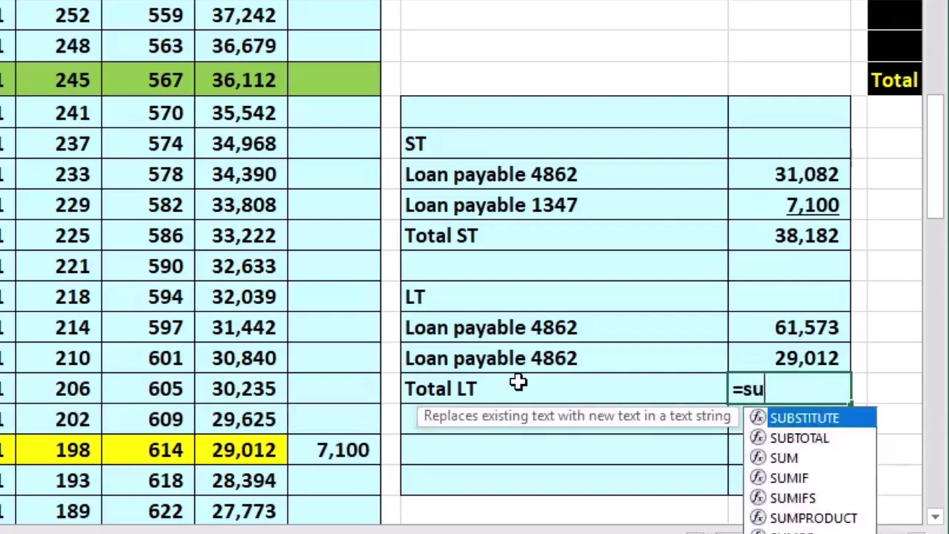
key(Up)
key(shift+Up)
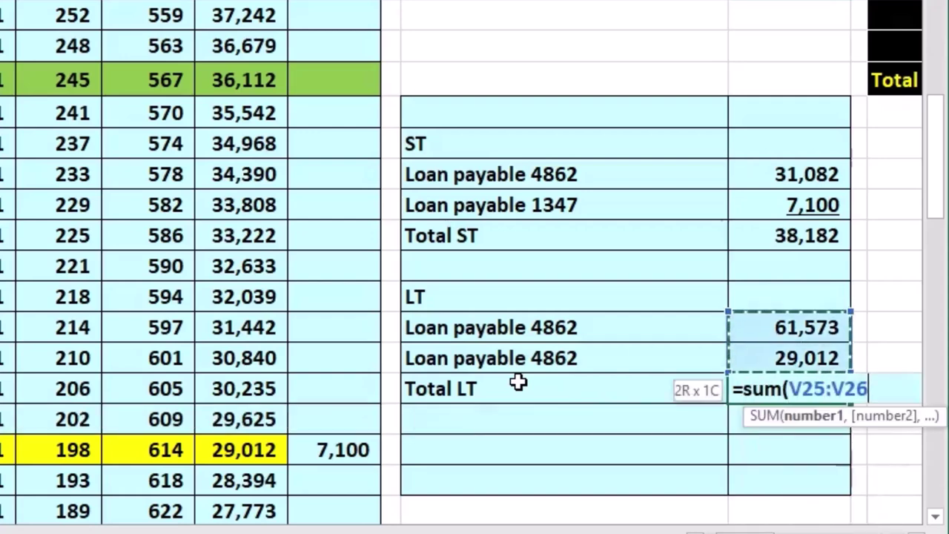
key(Return)
click(790, 346)
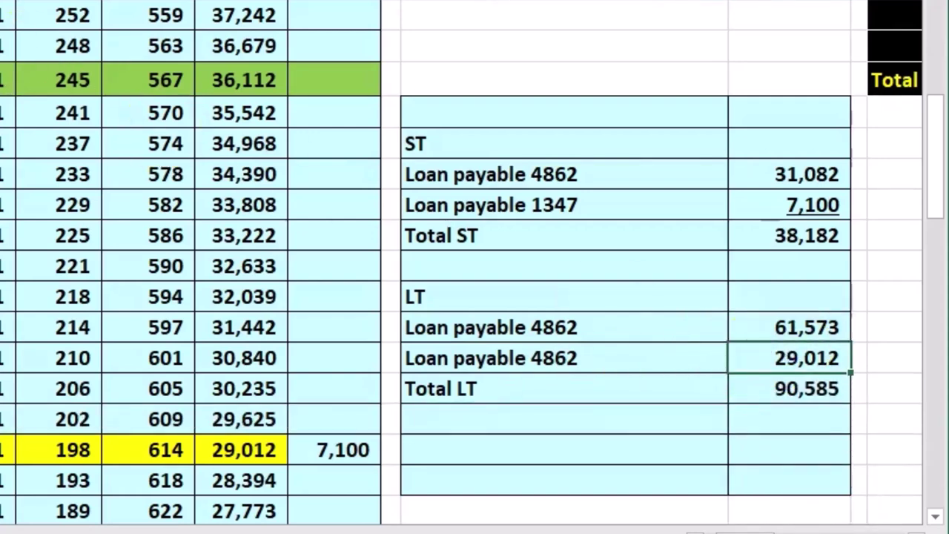
Step: Label S29 Total loan, add V22 and V27 in V29, and give the result a double underline
click(561, 451)
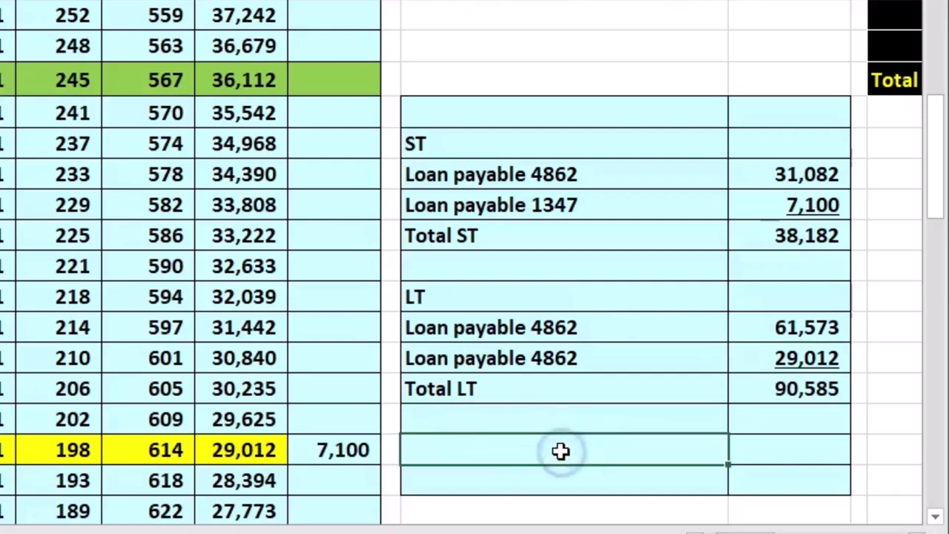
key(Tab)
text(=)
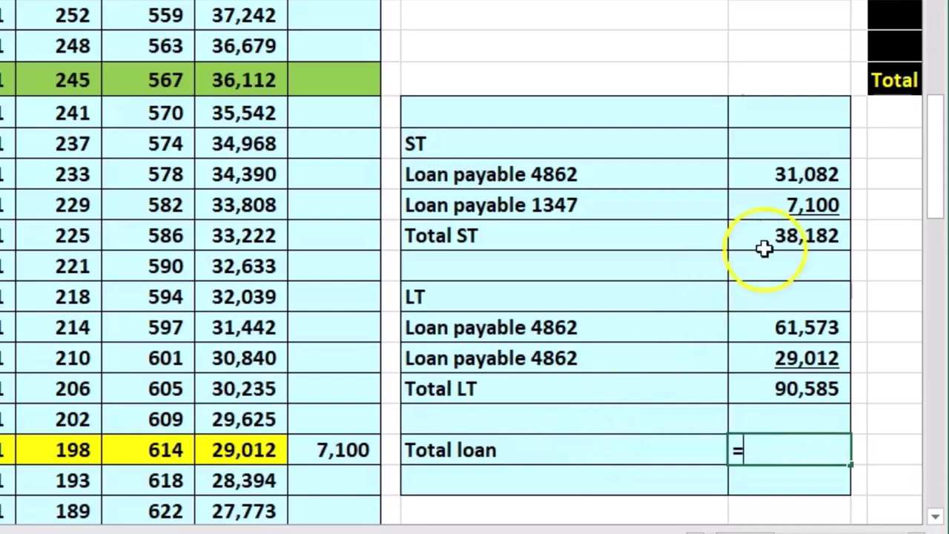
click(765, 238)
text(+)
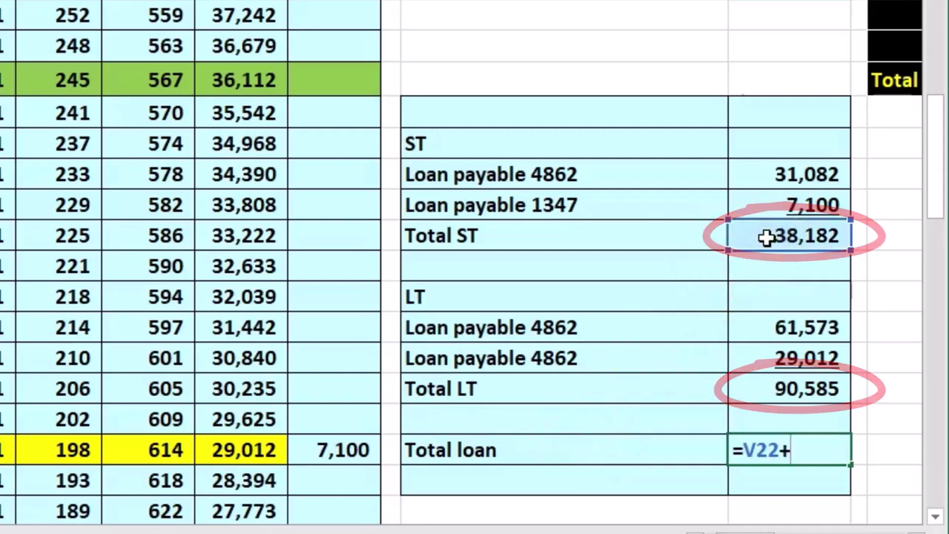
click(775, 391)
key(Return)
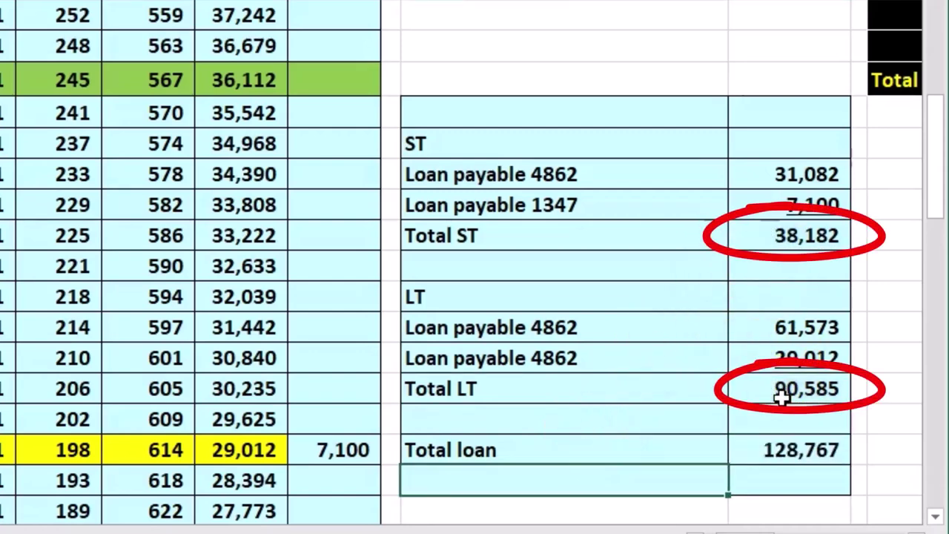
click(773, 449)
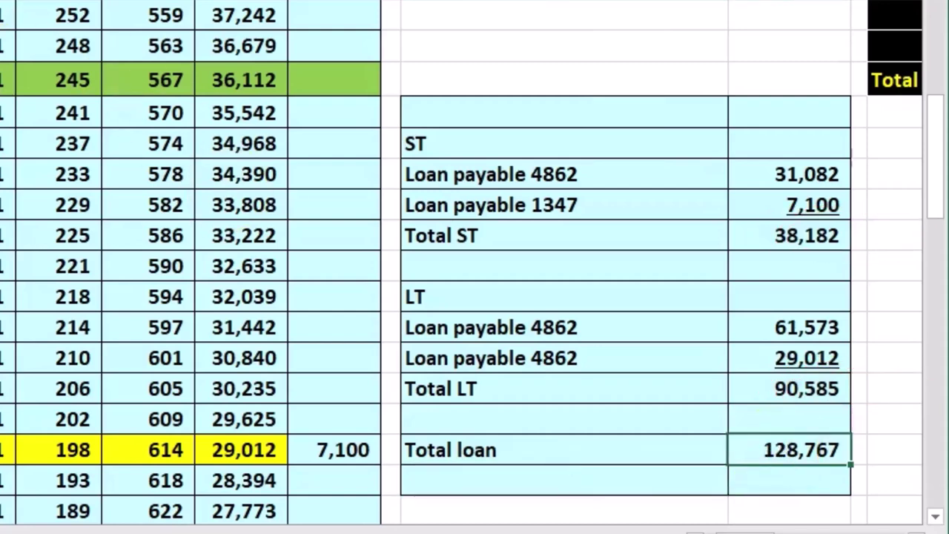
click(634, 330)
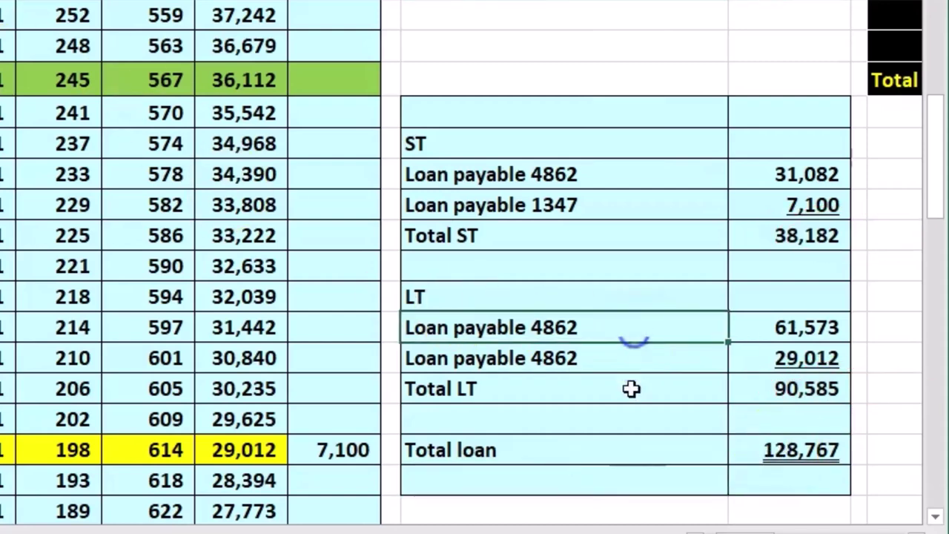
Step: Compare the total loan in V29 with the Loan Payable balance in the trial balance
click(799, 460)
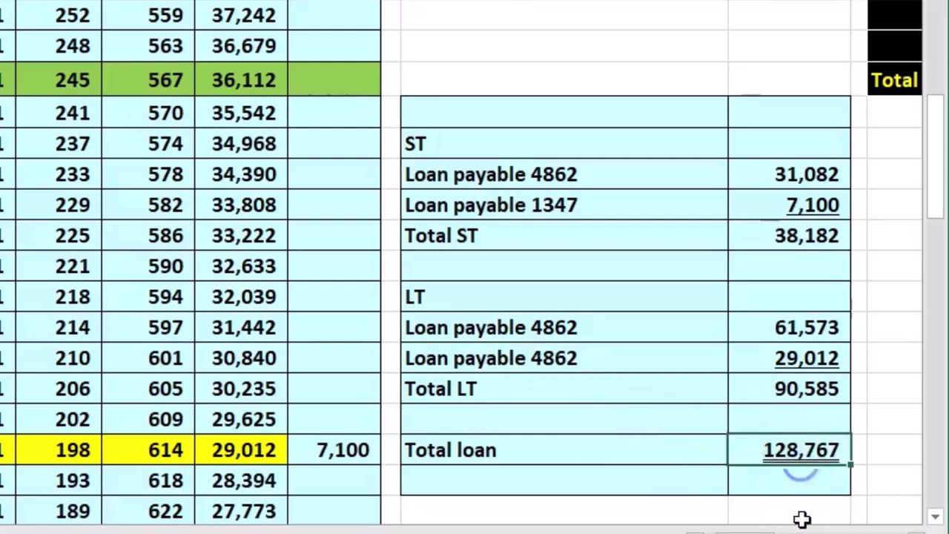
scroll(802, 518, up, 4)
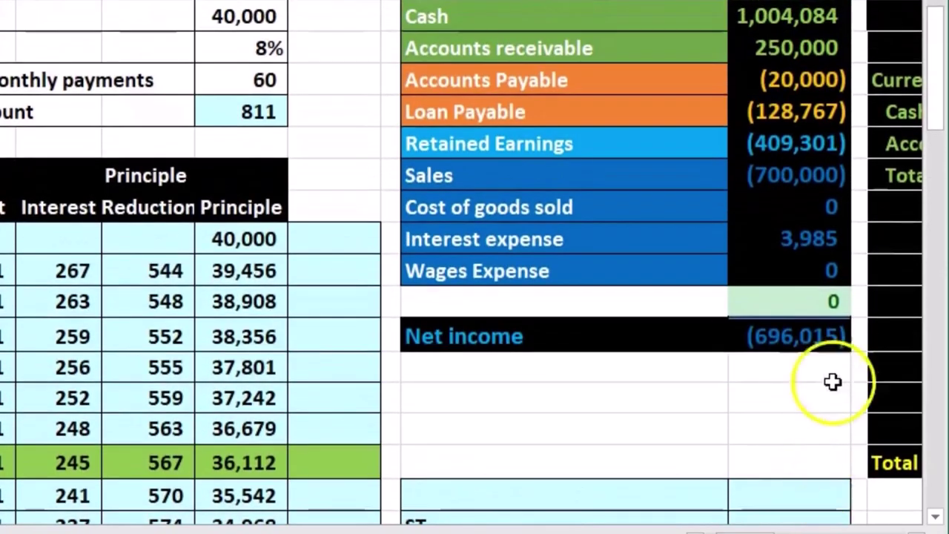
click(806, 116)
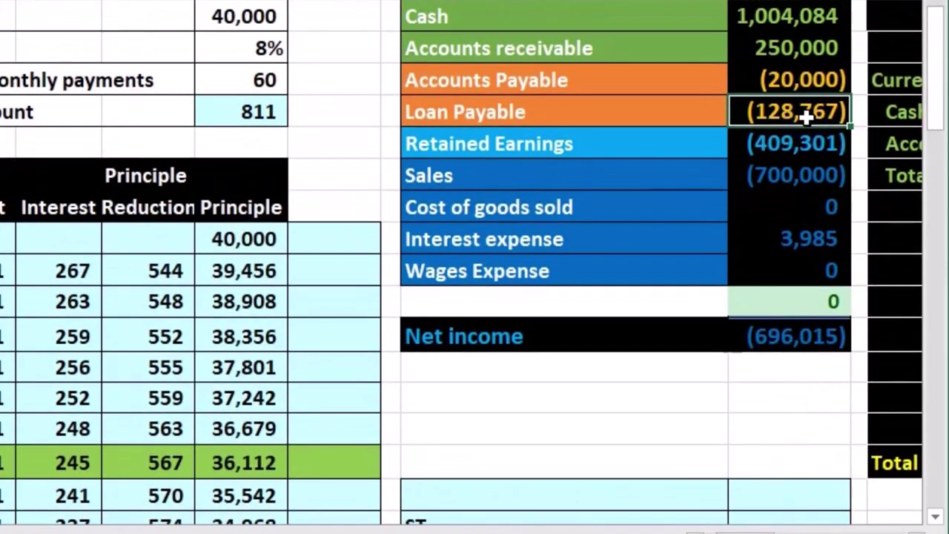
scroll(811, 319, down, 4)
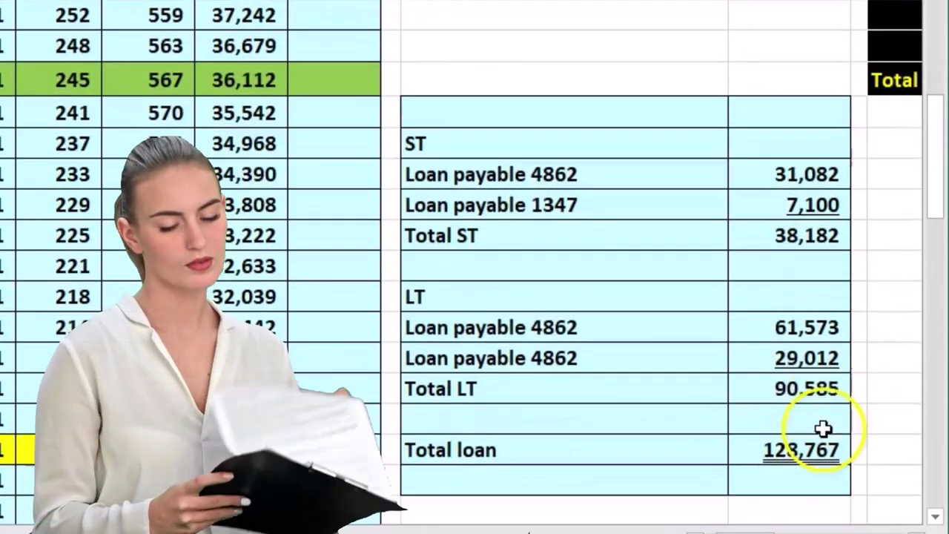
Step: Fill the Total ST amount in V22 and the Total LT amount in V27 with yellow
right_click(792, 238)
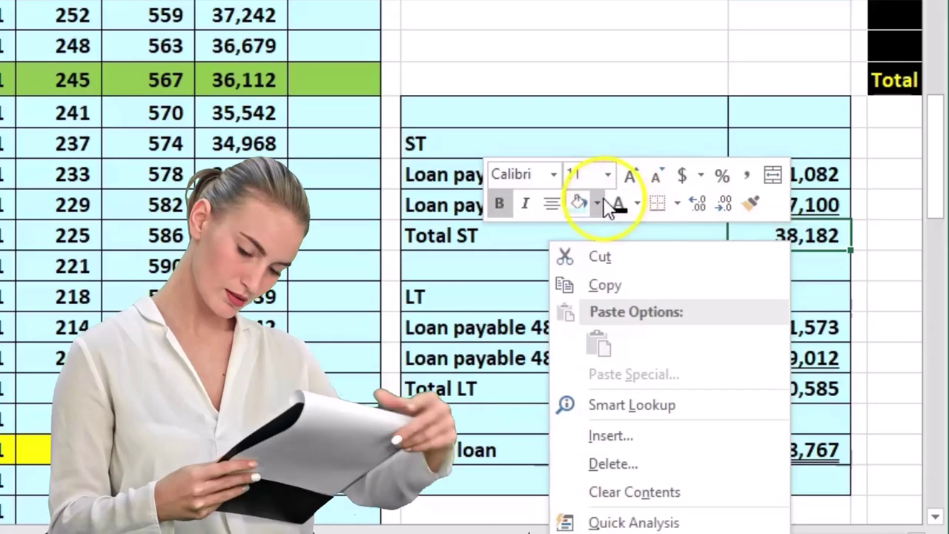
click(602, 200)
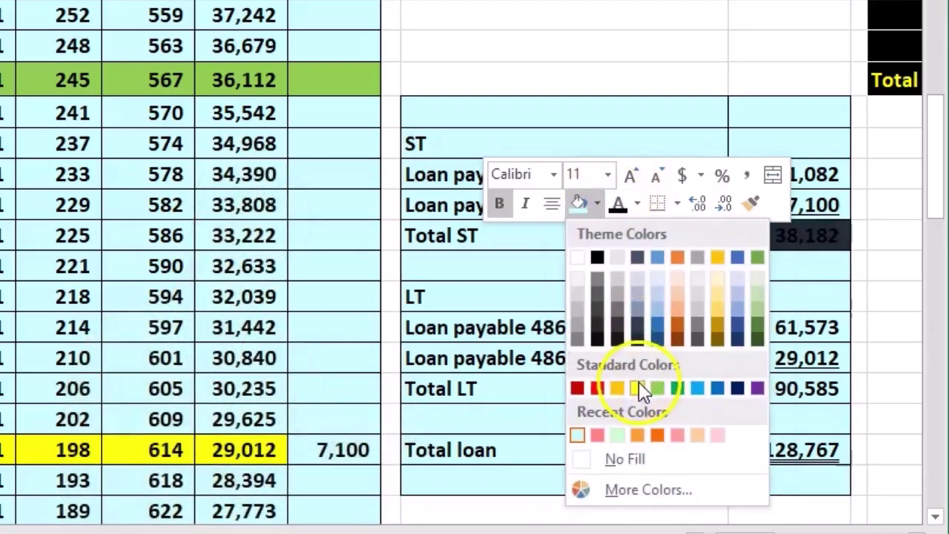
click(638, 381)
right_click(741, 392)
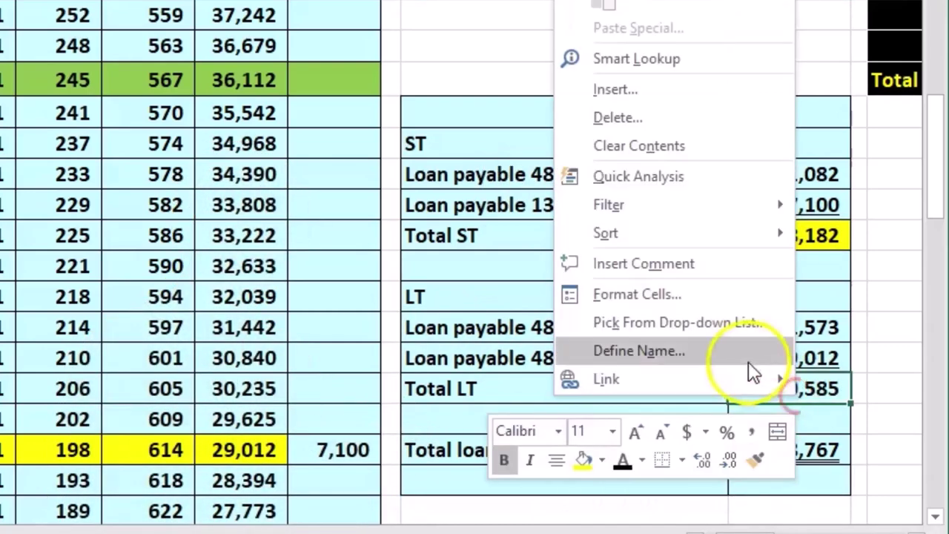
click(583, 460)
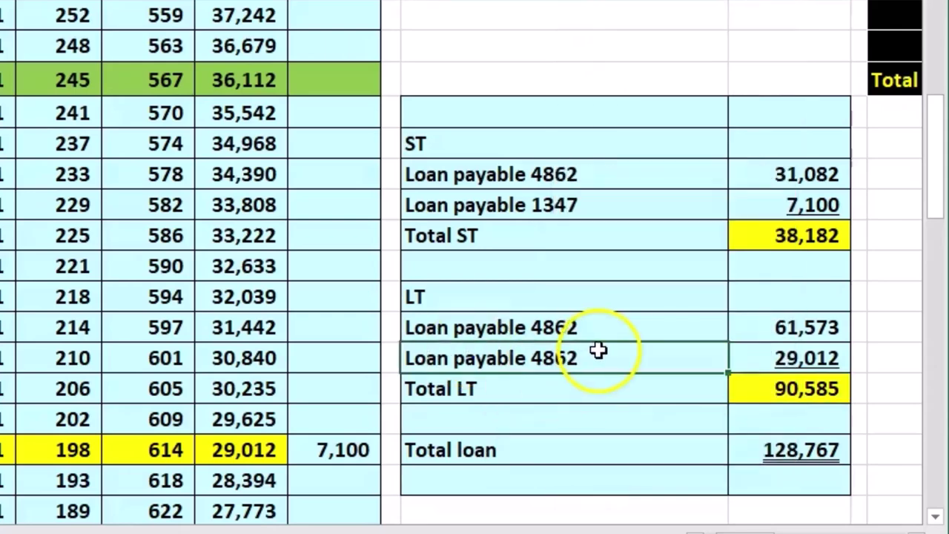
Step: Link the balance sheet's Notes Payable Current Portion in AB7 to the Total ST amount in V22
scroll(817, 489, up, 5)
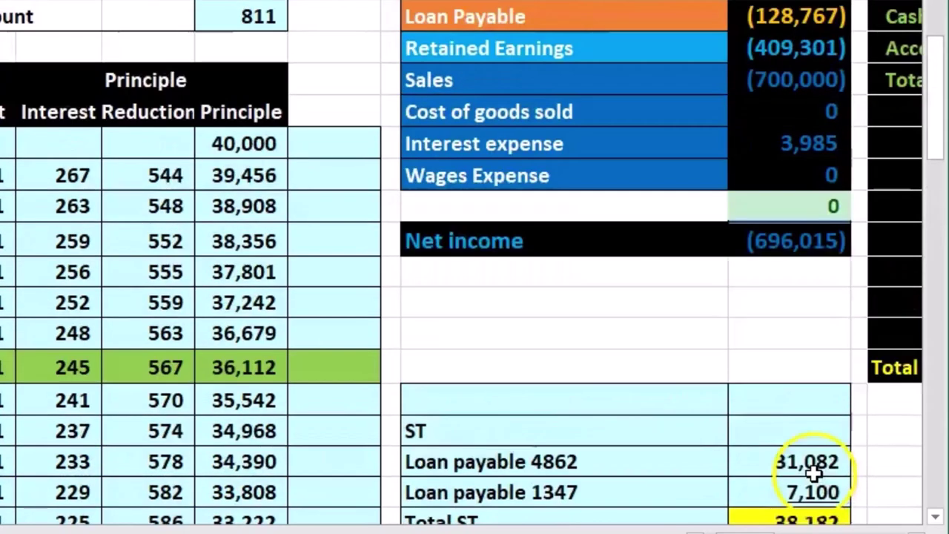
scroll(799, 98, right, 10)
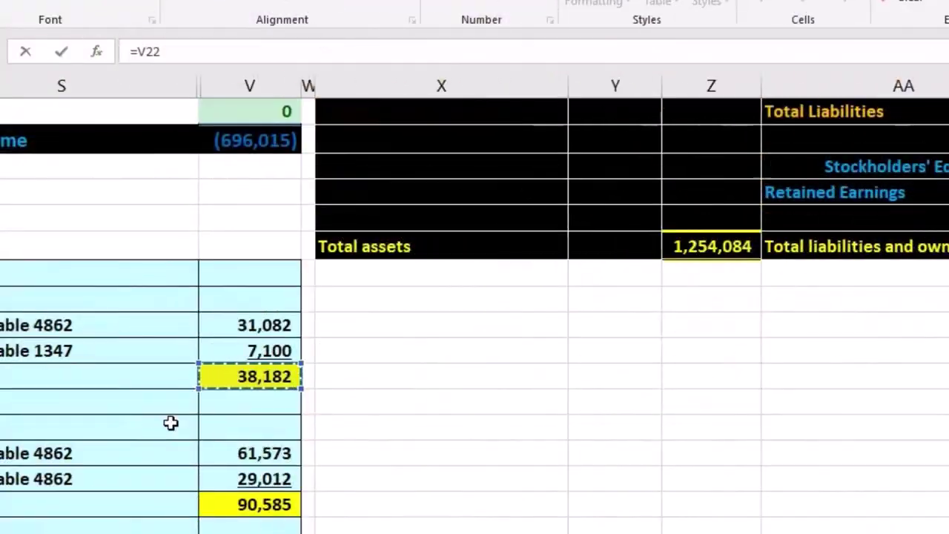
key(Return)
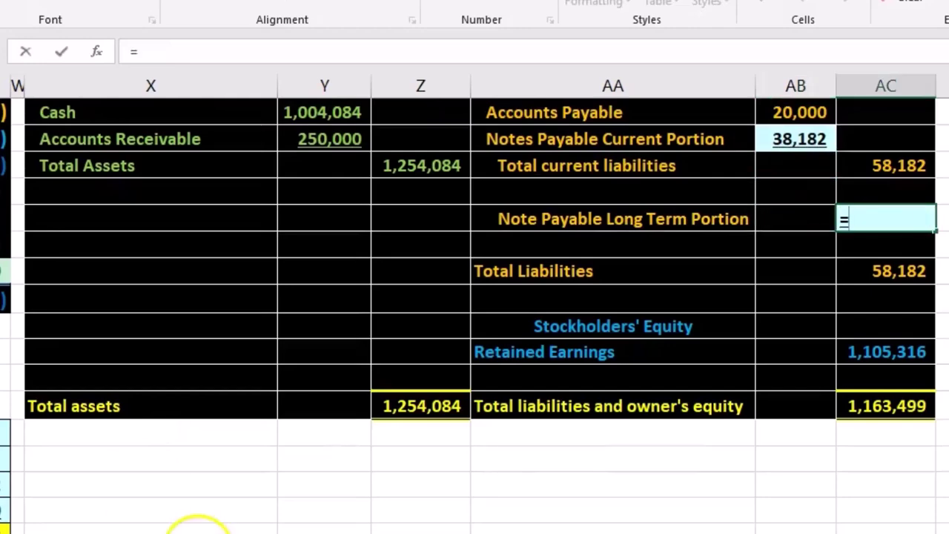
Step: Link the balance sheet's Note Payable Long Term Portion in AC10 to the Total LT amount in V27
key(Down)
key(Down)
key(Down)
key(Down)
key(Down)
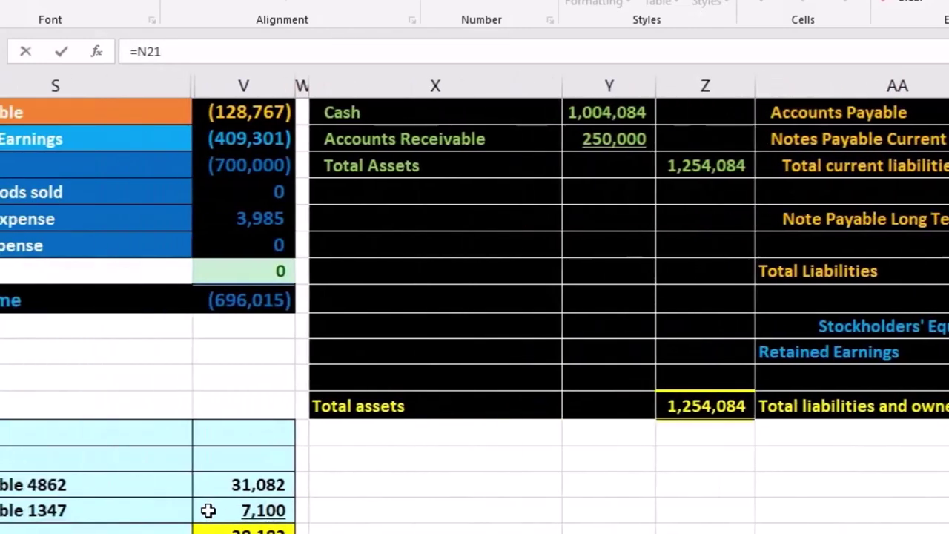
key(Down)
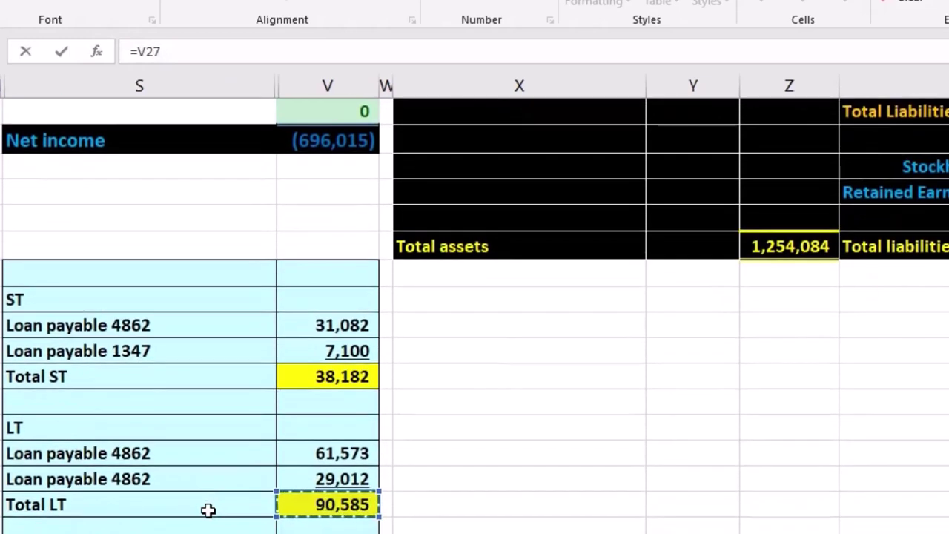
key(Return)
Step: Review the formulas behind the balance sheet's liability amounts and trace them back to Loan Payable in the trial balance
scroll(207, 509, up, 3)
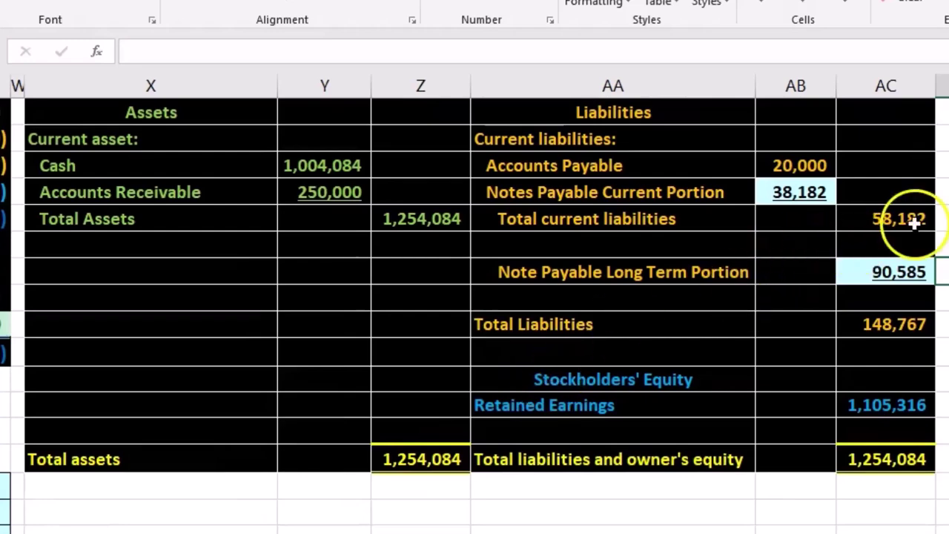
scroll(913, 223, down, 3)
click(882, 385)
double_click(883, 387)
key(Return)
scroll(821, 373, up, 3)
click(811, 272)
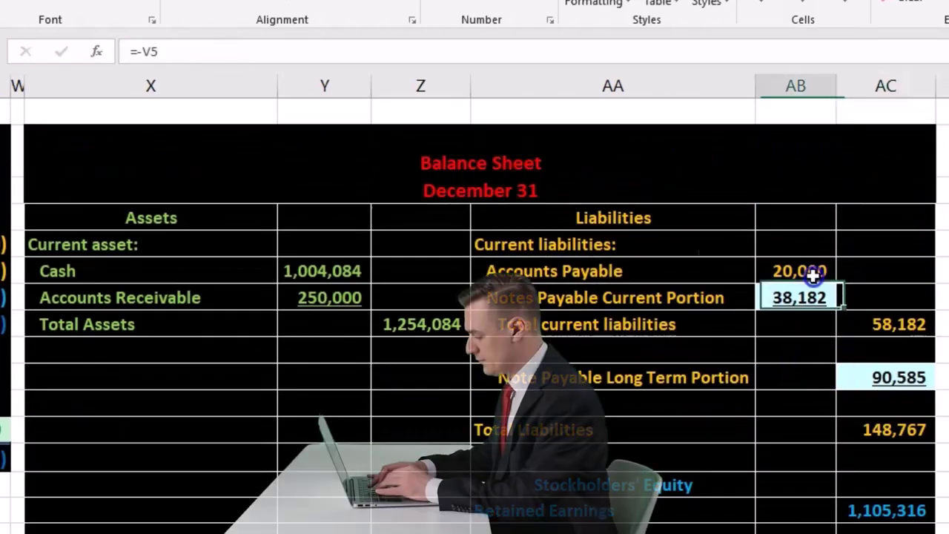
key(Left)
key(Left)
key(Left)
key(Left)
key(Left)
scroll(811, 274, left, 4)
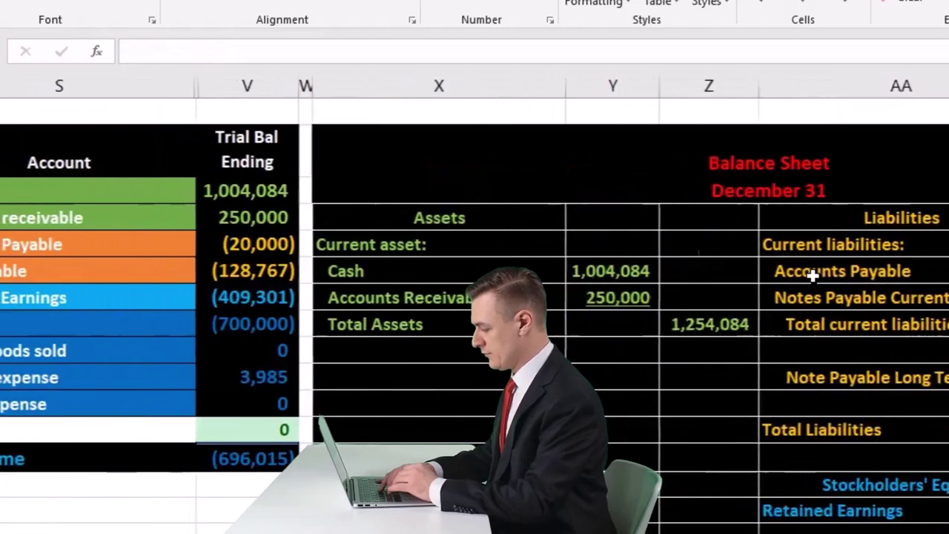
click(347, 267)
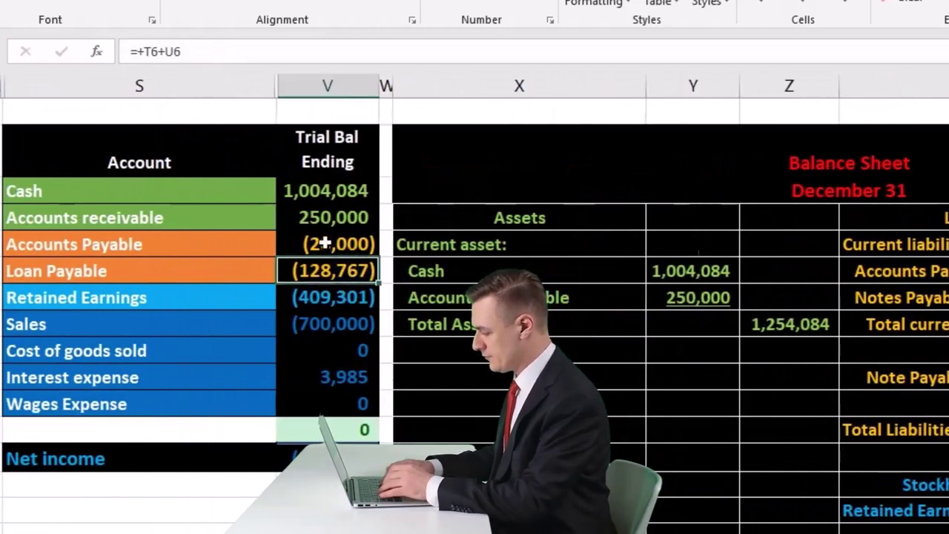